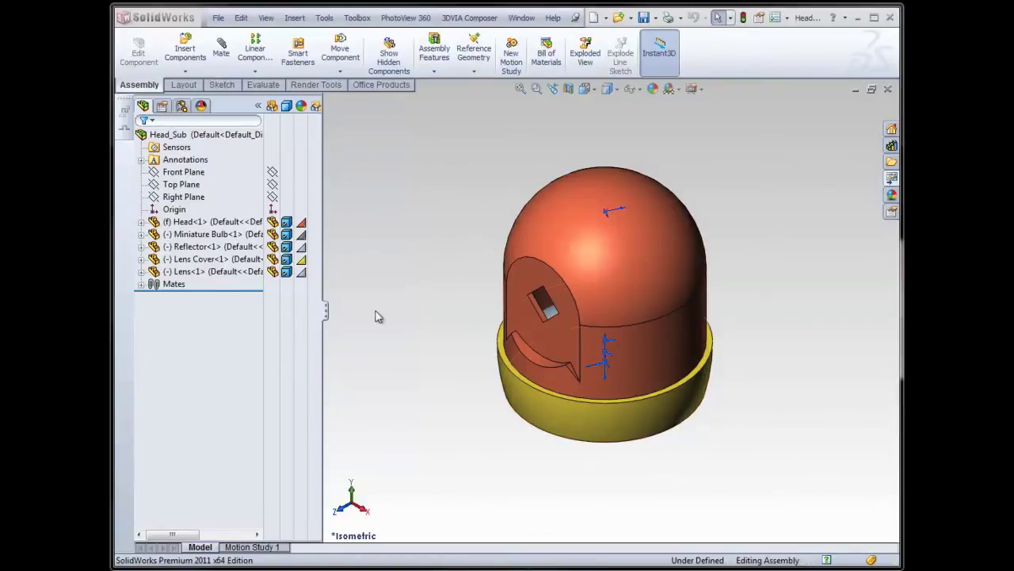
# Create a drawing from the Head_Sub assembly on a B (ANSI) Landscape sheet
pyautogui.moveTo(642, 479); pyautogui.dragTo(680, 365, button='middle')
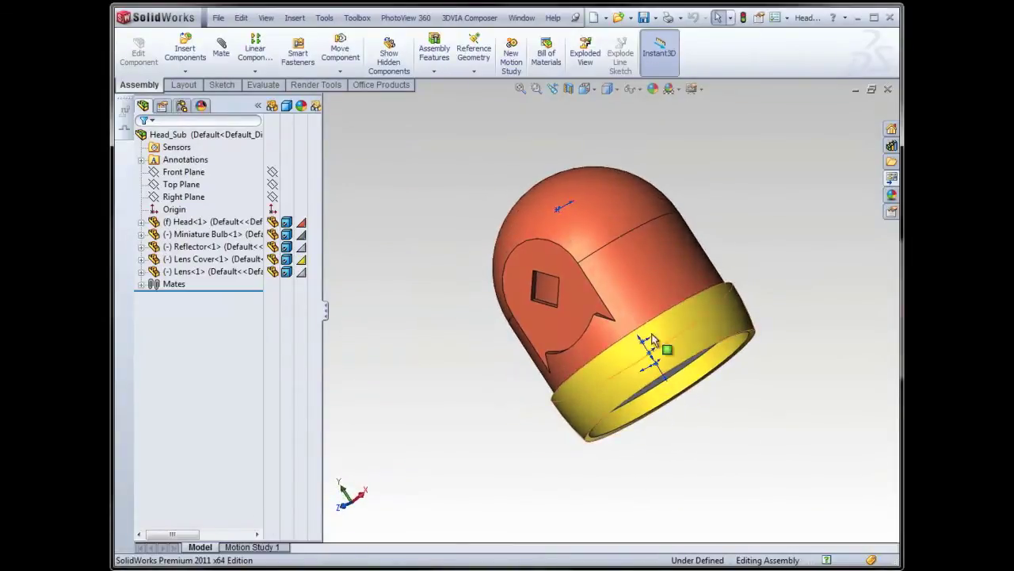
pyautogui.click(218, 18)
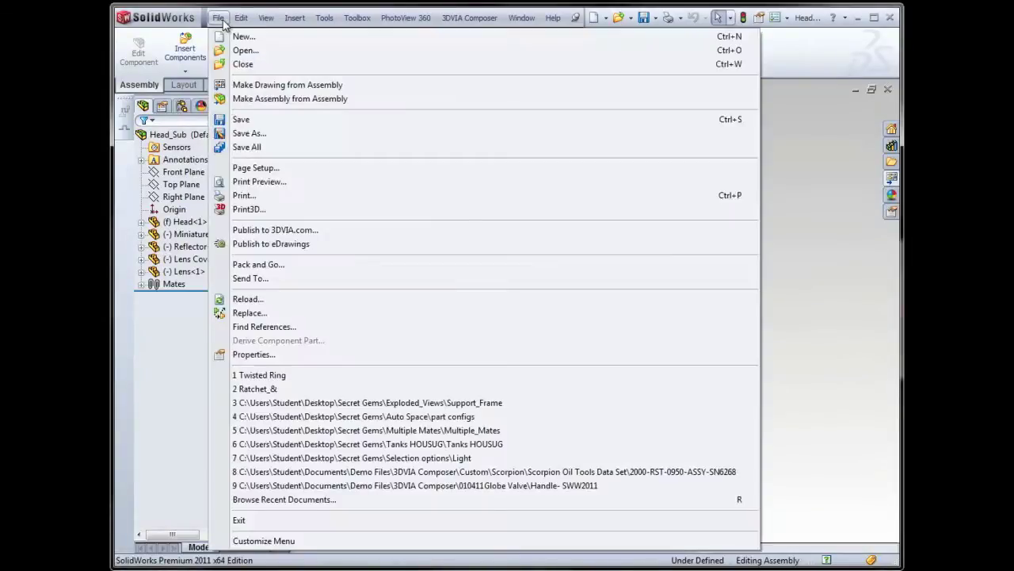
pyautogui.click(257, 86)
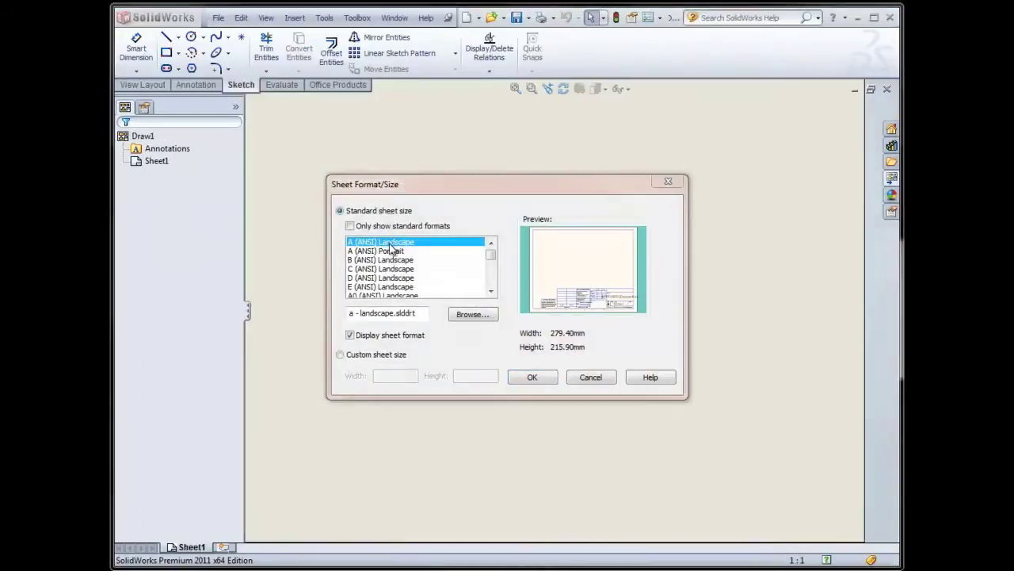
pyautogui.click(391, 261)
pyautogui.click(529, 377)
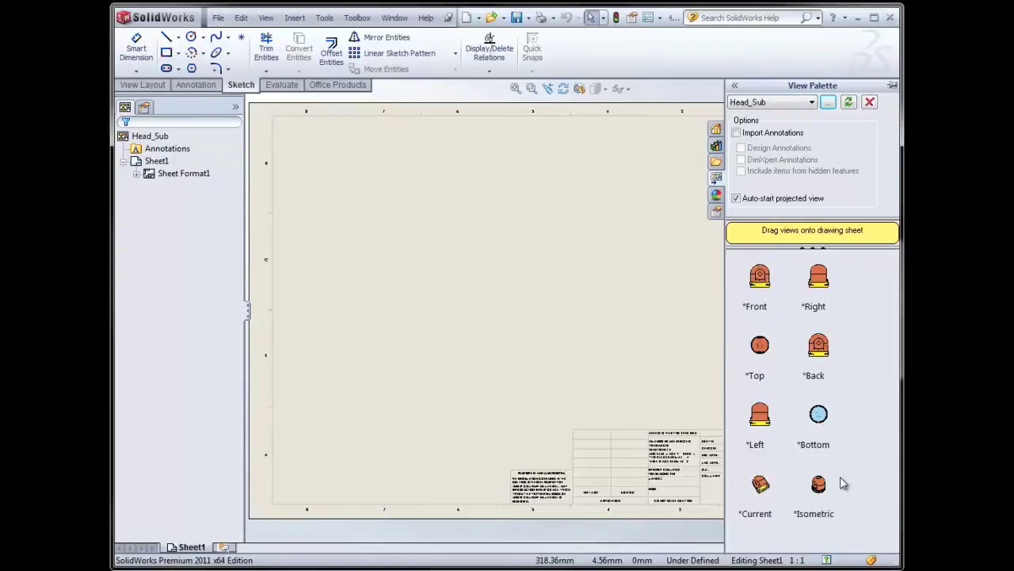
# Place the assembly's Front view on the left half of the sheet without adding projected views
pyautogui.moveTo(766, 278); pyautogui.dragTo(416, 291)
pyautogui.click(302, 409)
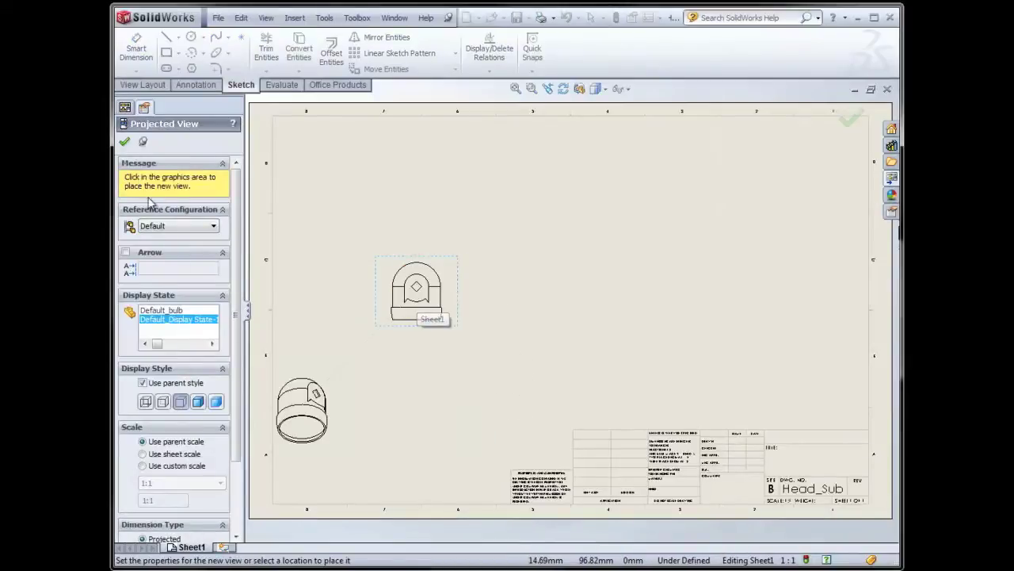
pyautogui.click(125, 141)
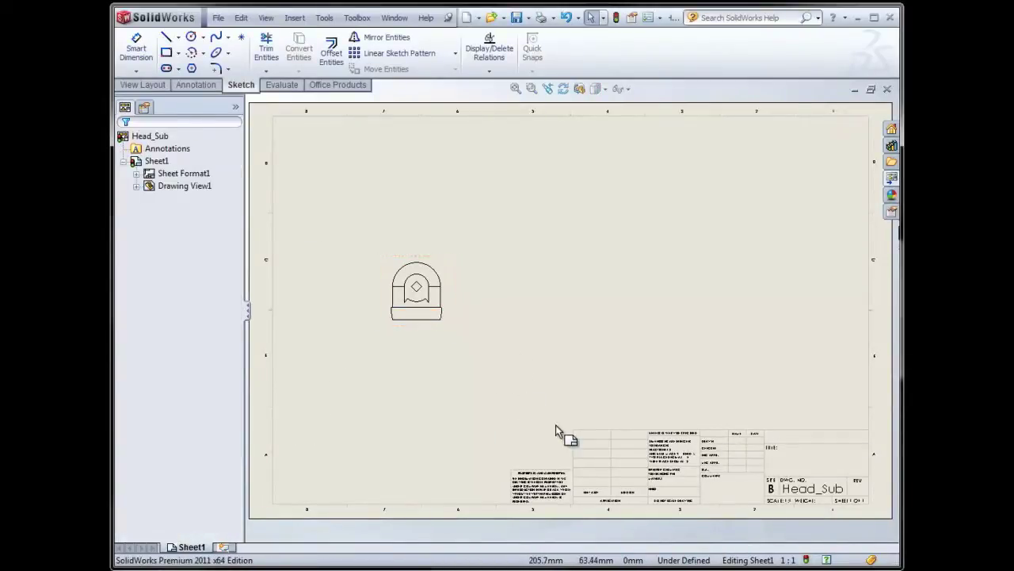
# Set the front drawing view to a custom scale of 3:2
pyautogui.click(460, 299)
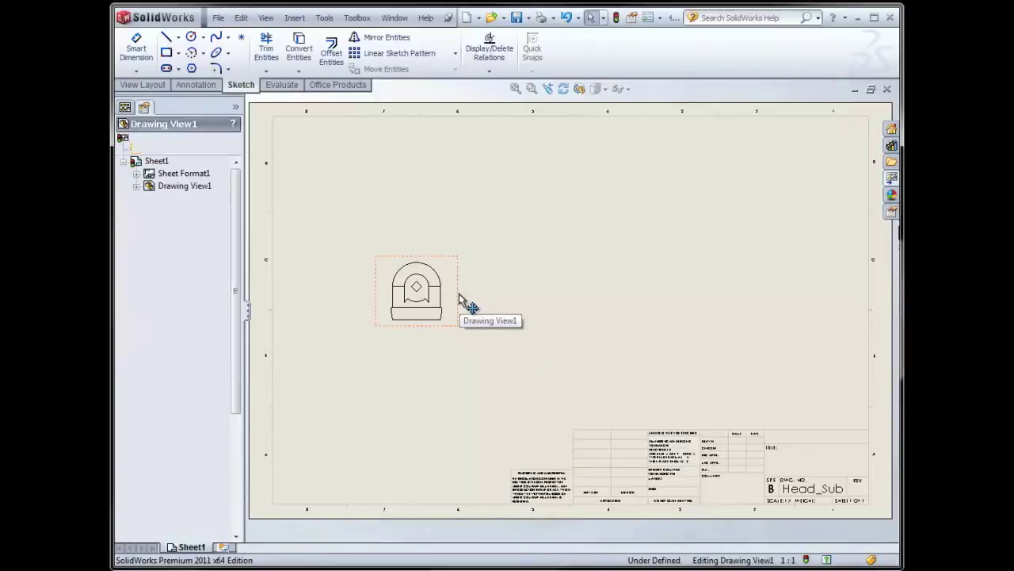
pyautogui.moveTo(236, 389); pyautogui.dragTo(235, 455)
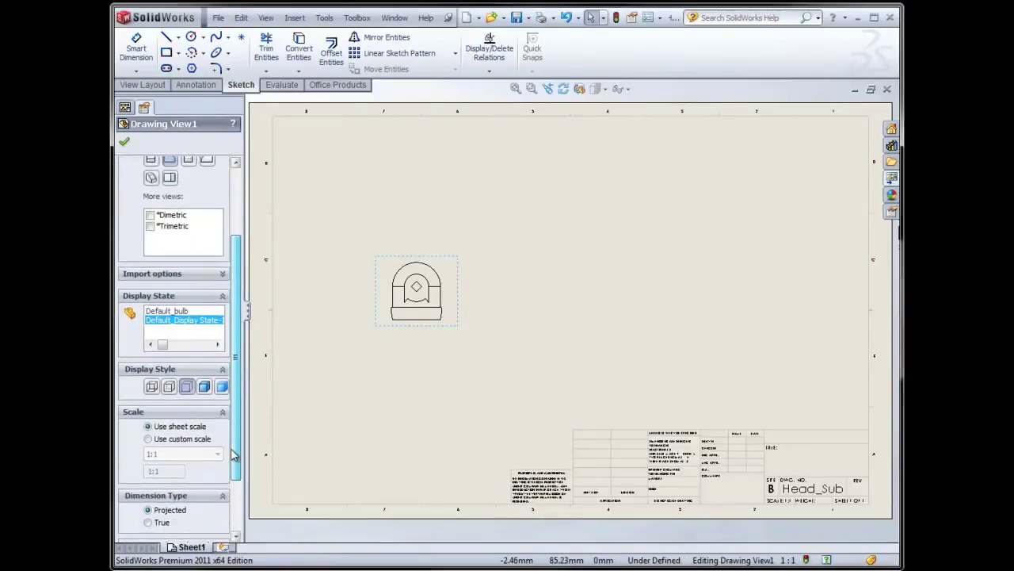
pyautogui.click(179, 441)
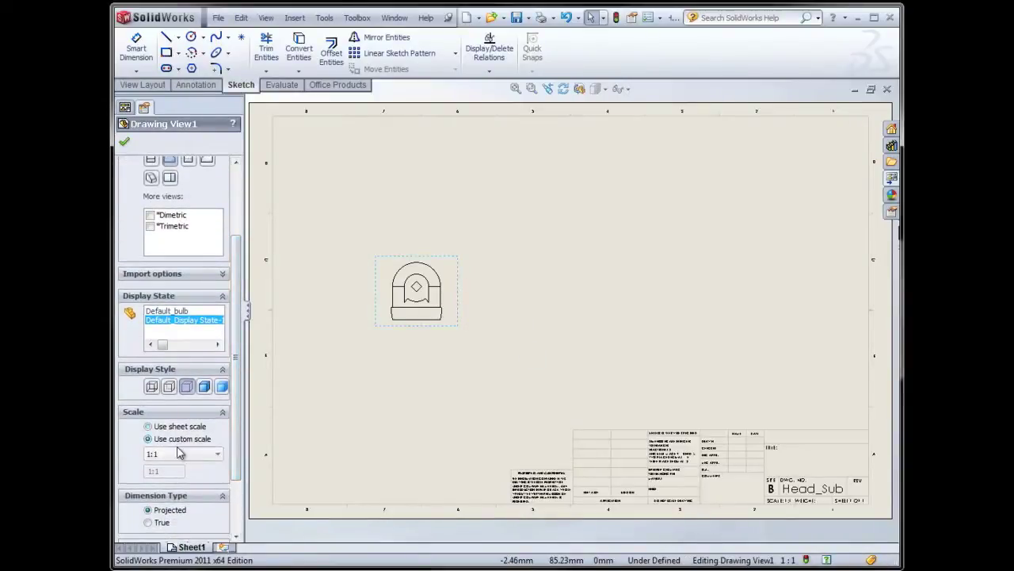
pyautogui.click(178, 453)
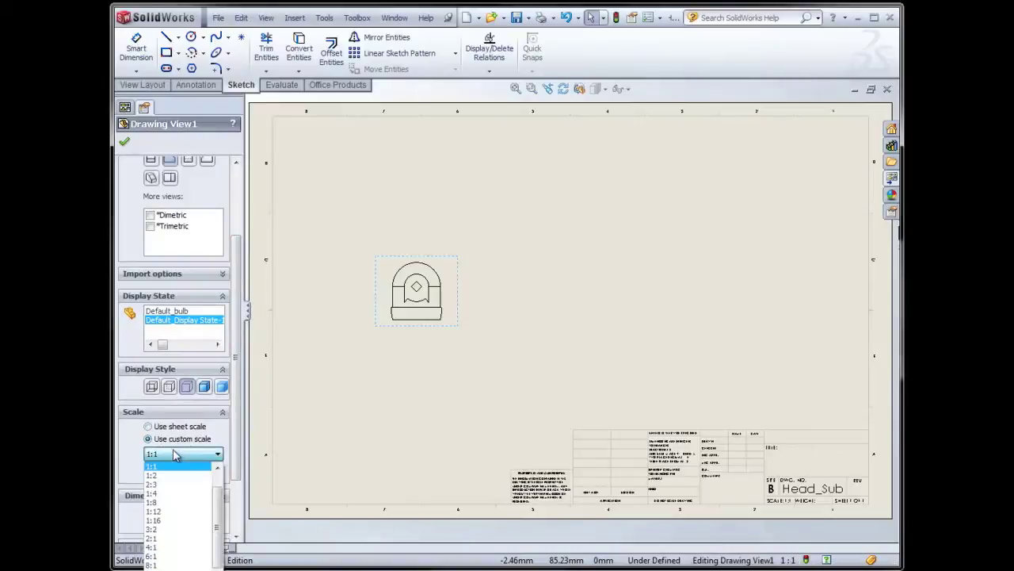
pyautogui.click(161, 529)
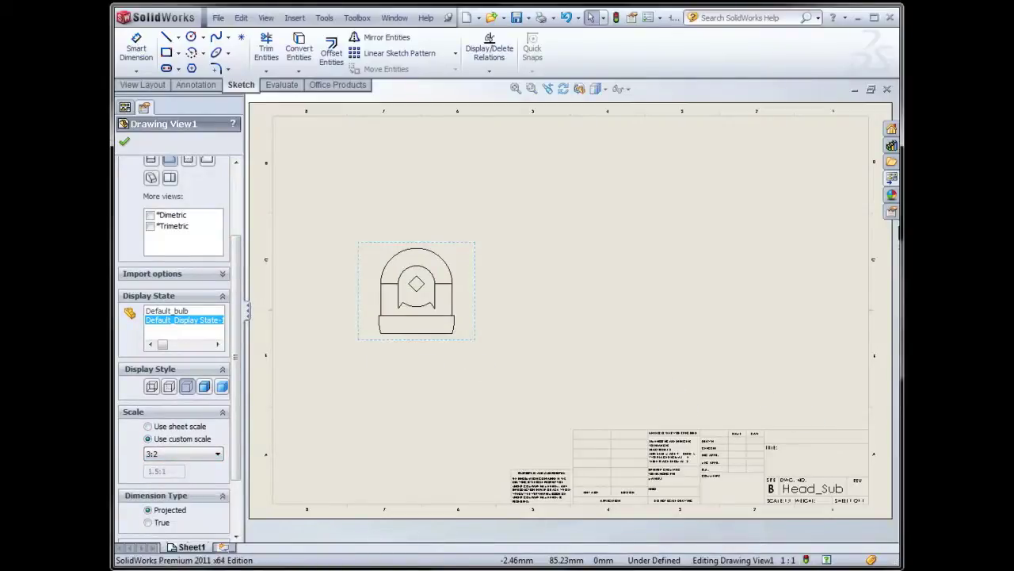
pyautogui.click(125, 141)
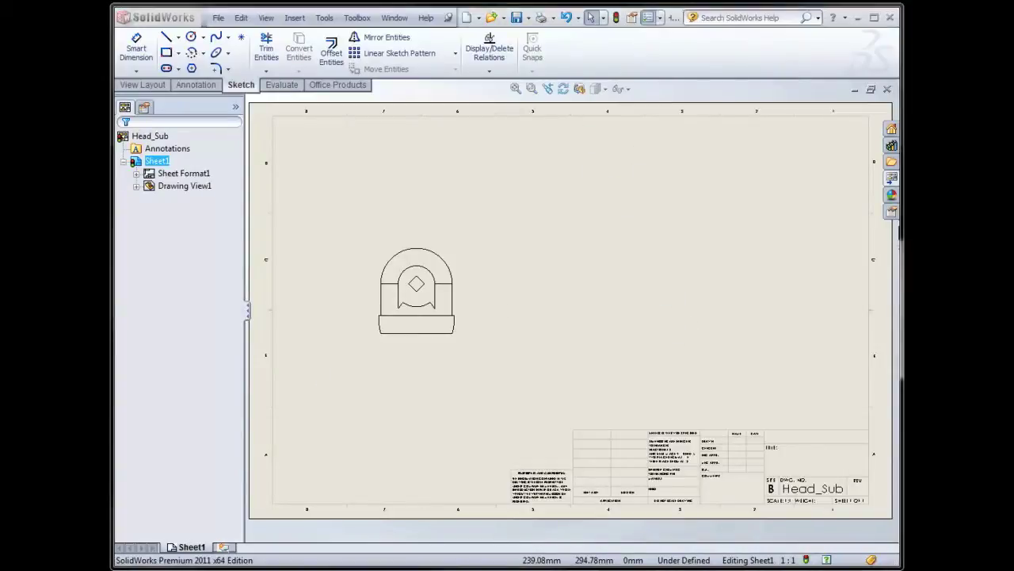
# Enable the use of model color for HLR/HLV in drawings in the drawing's detailing properties
pyautogui.click(647, 17)
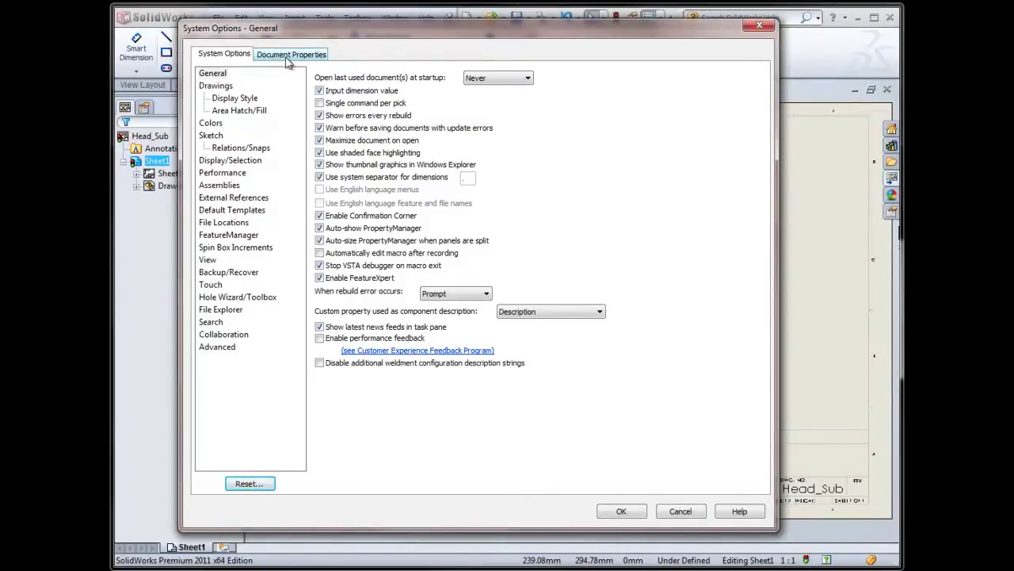
pyautogui.click(289, 56)
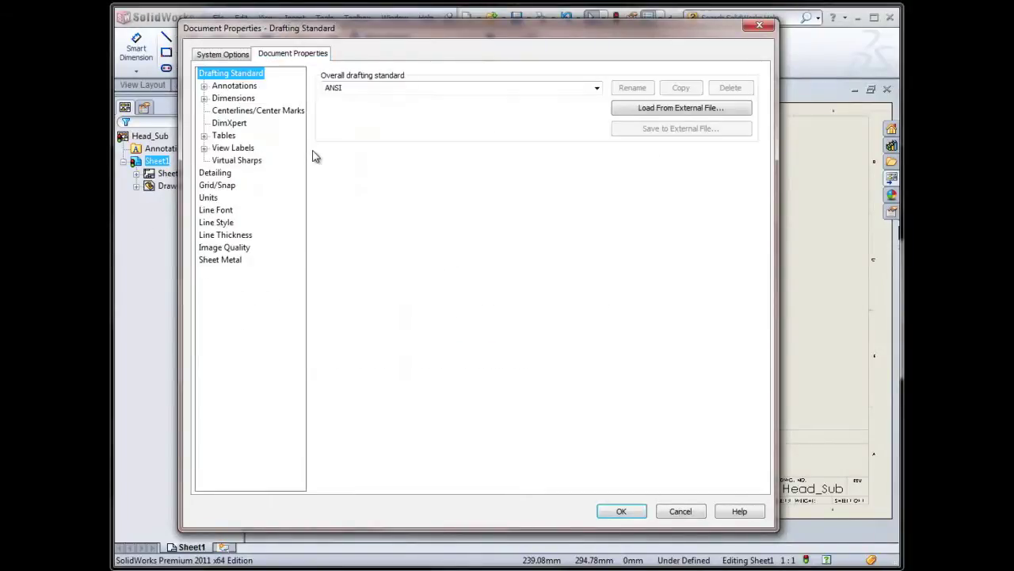
pyautogui.click(214, 173)
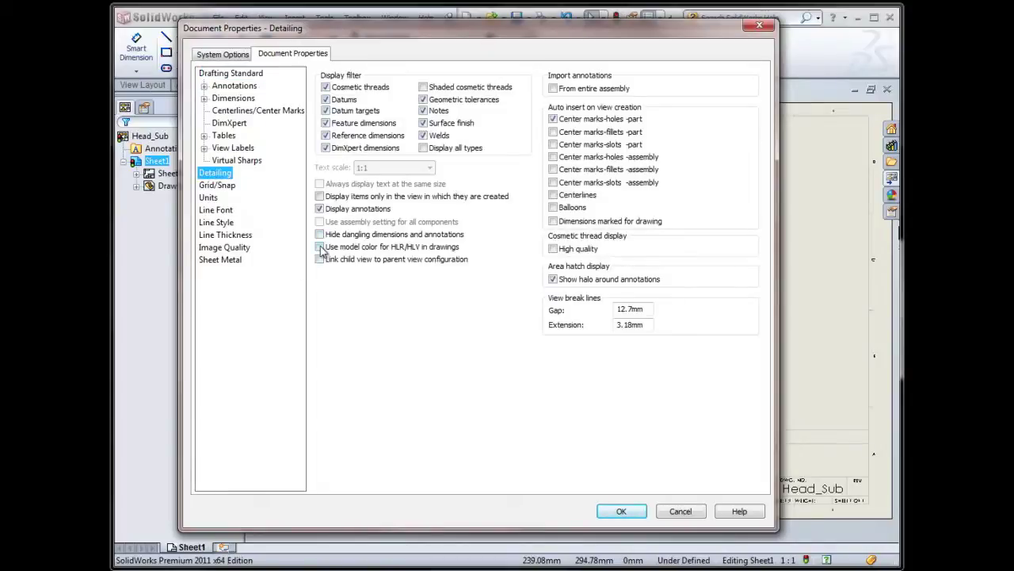
pyautogui.click(420, 251)
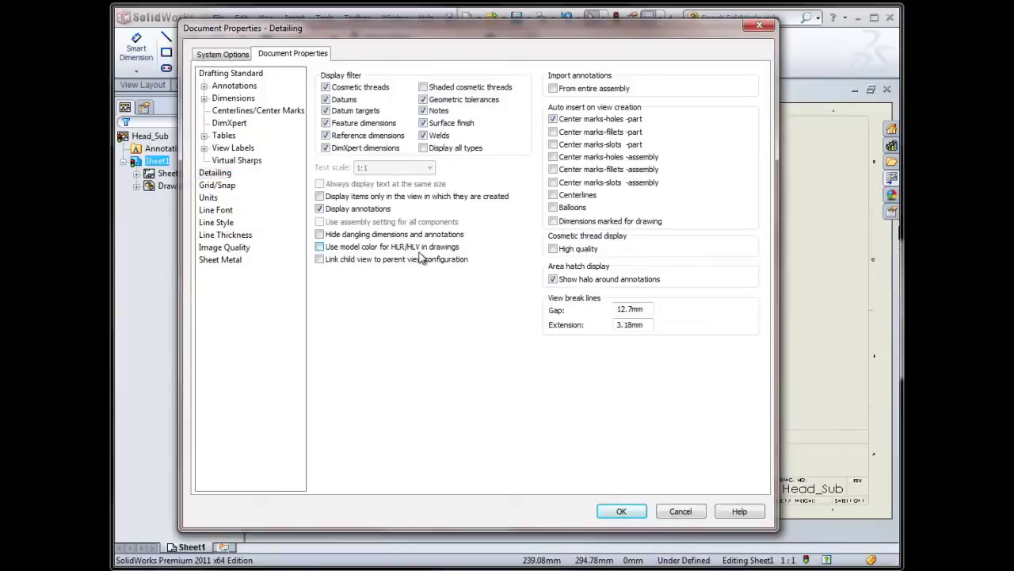
pyautogui.click(621, 510)
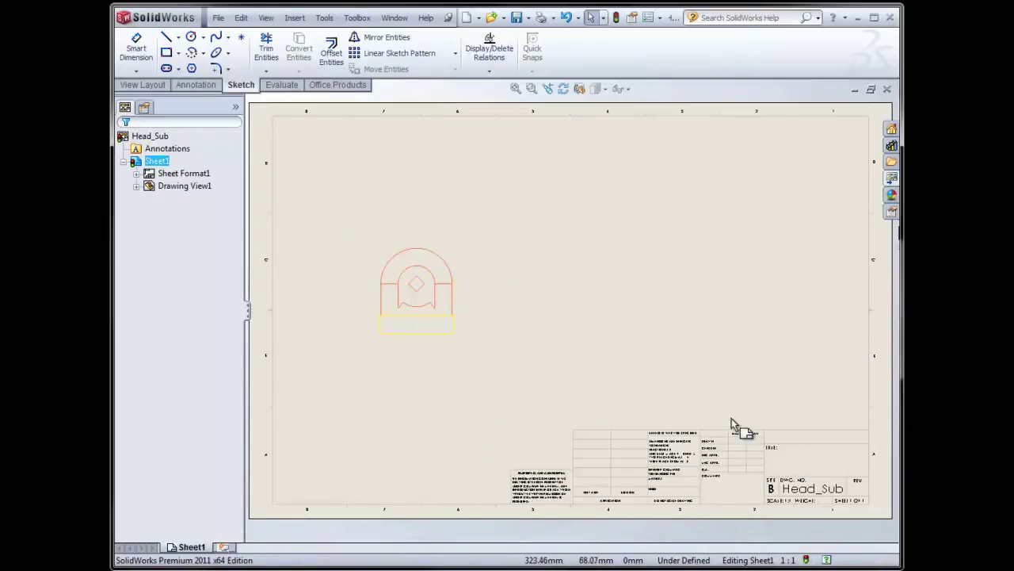
# In the Head_Sub assembly, orient the model to face the lens and save that orientation as a named view "Bulb view"
pyautogui.click(394, 17)
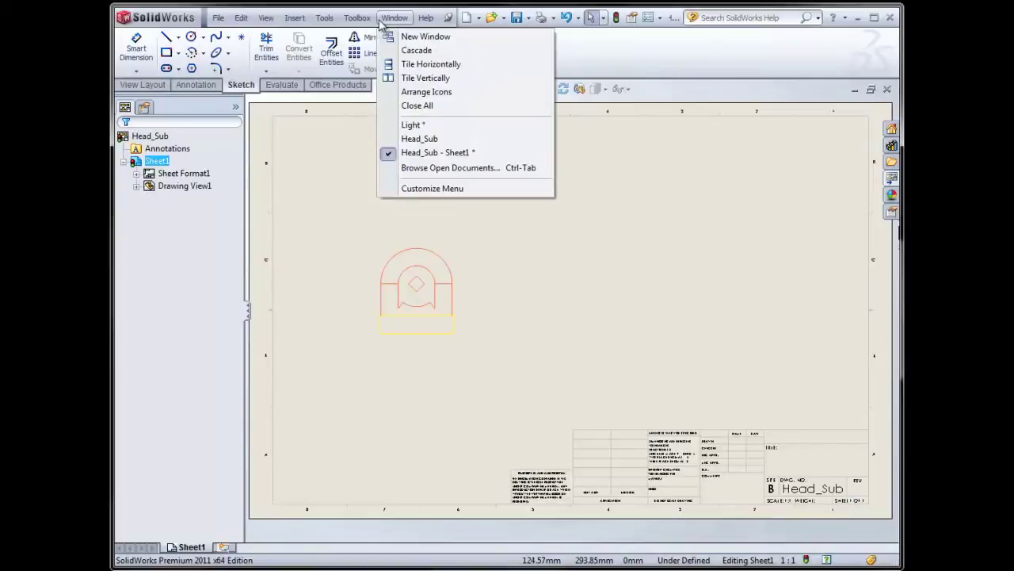
pyautogui.click(439, 141)
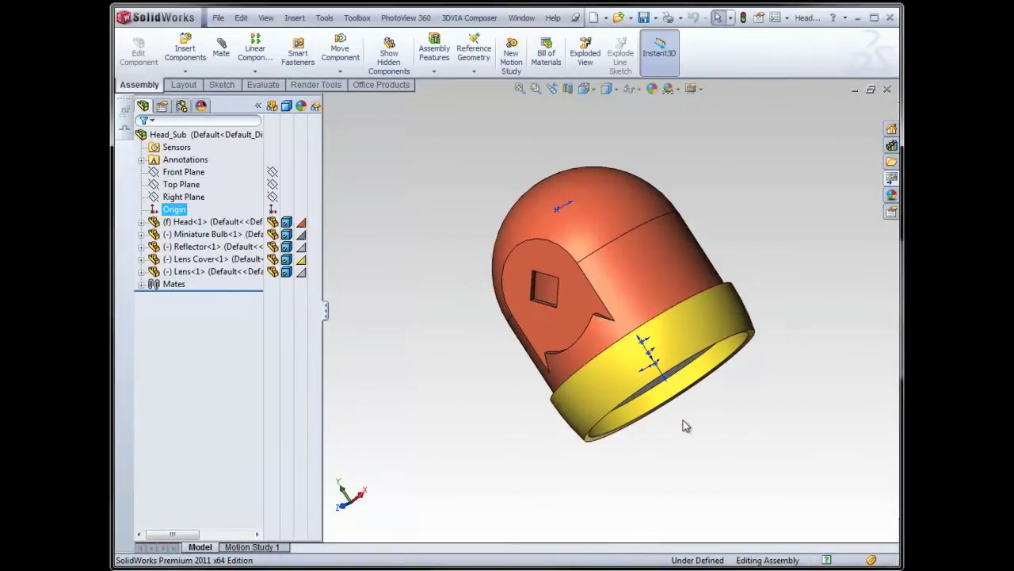
pyautogui.moveTo(709, 467); pyautogui.dragTo(691, 343, button='middle')
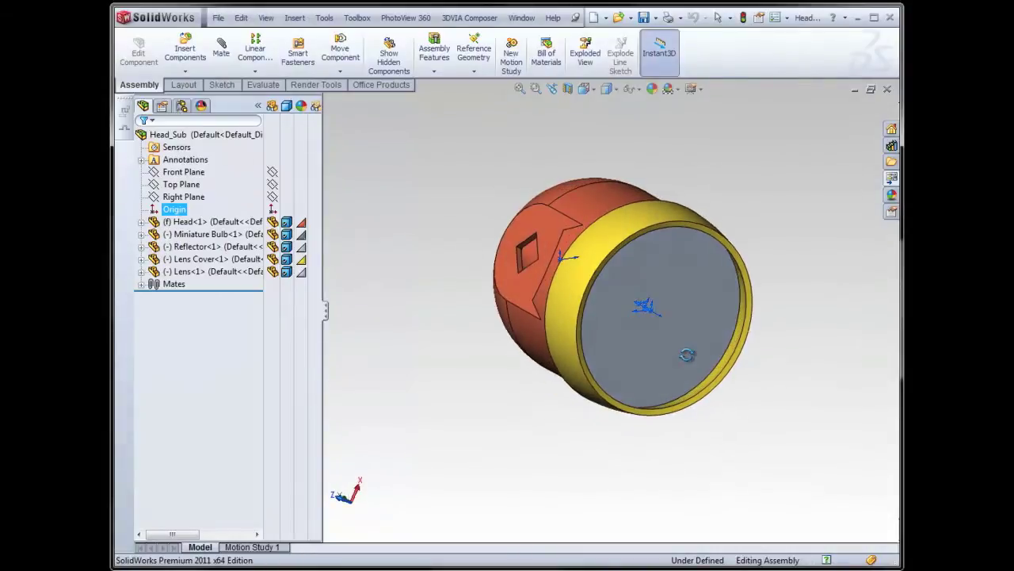
pyautogui.scroll(-3, 691, 342)
pyautogui.scroll(-2, 699, 308)
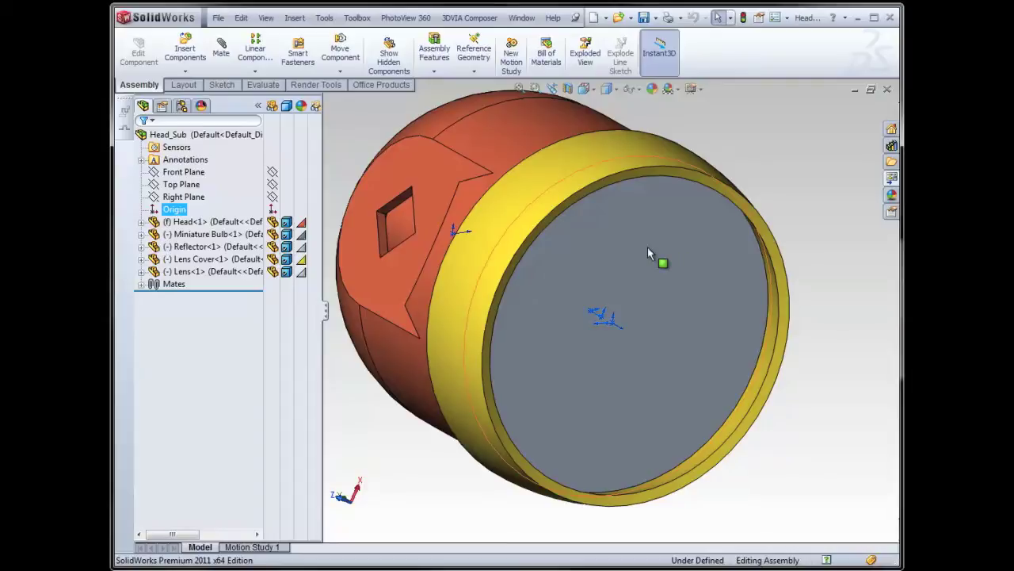
pyautogui.press('space')
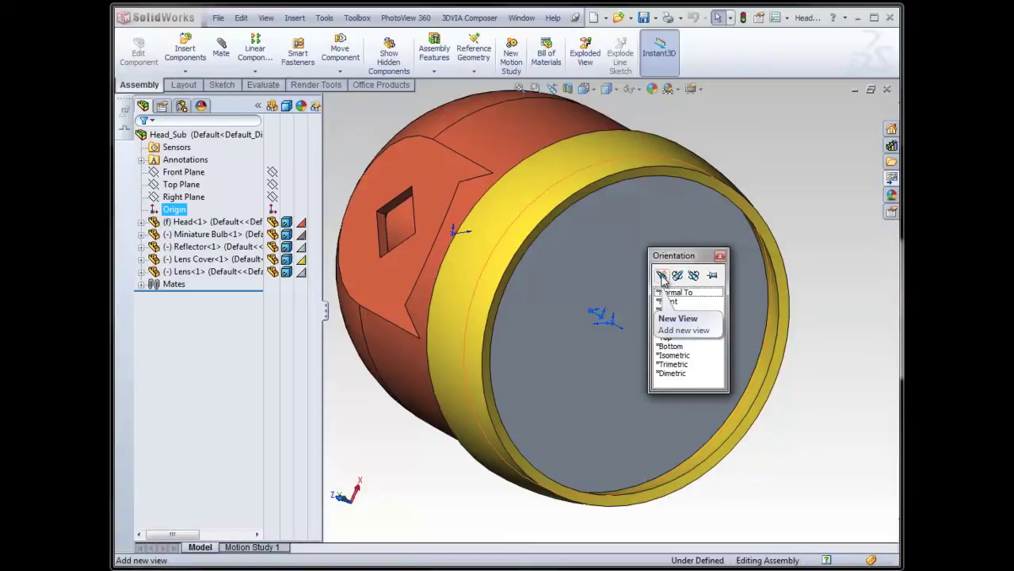
pyautogui.click(662, 277)
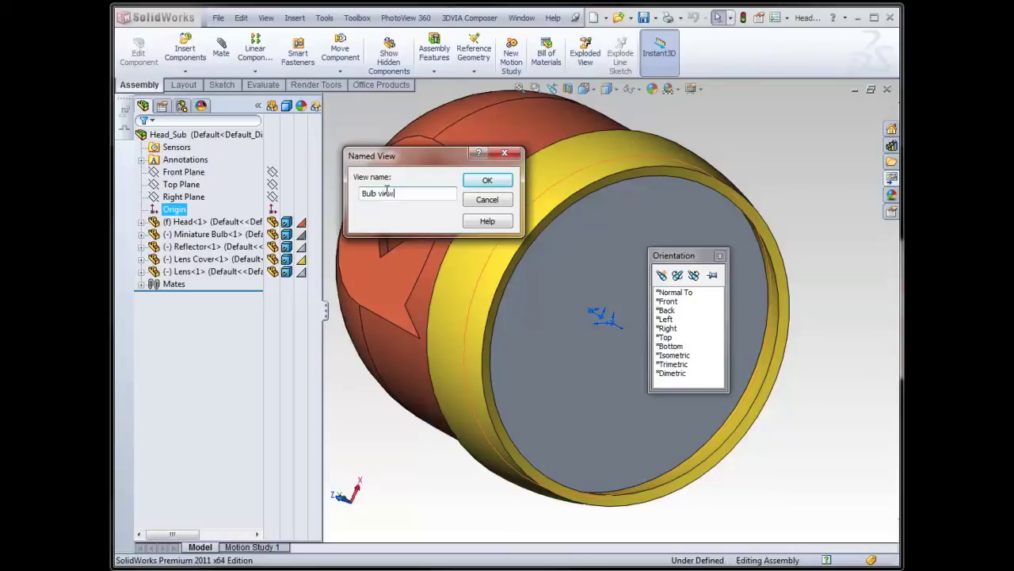
pyautogui.click(472, 181)
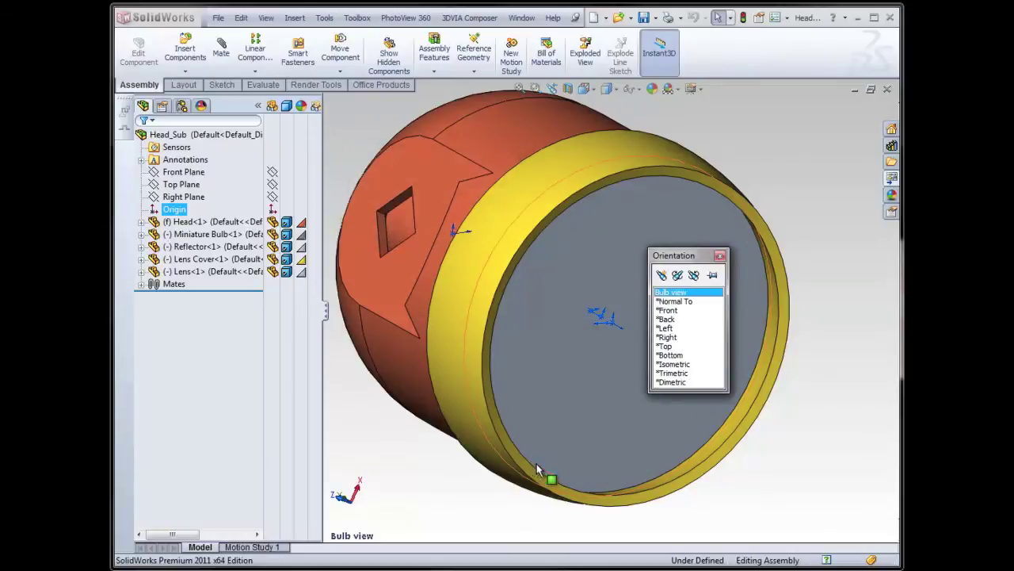
pyautogui.click(720, 256)
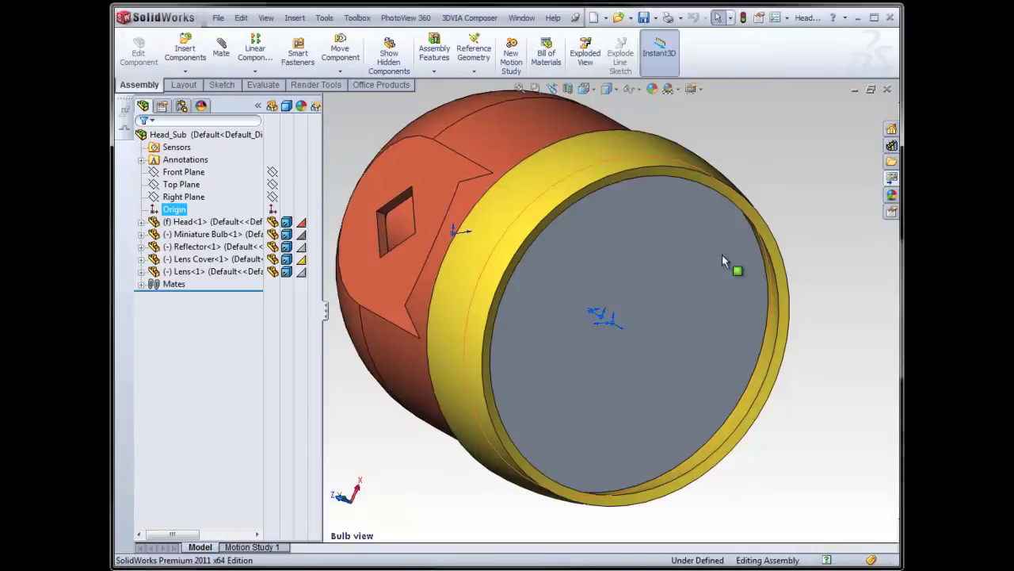
# Back in the Head_Sub drawing, refresh the available views and place Bulb view on the sheet with Isometric (True) dimensions
pyautogui.click(532, 19)
pyautogui.click(565, 166)
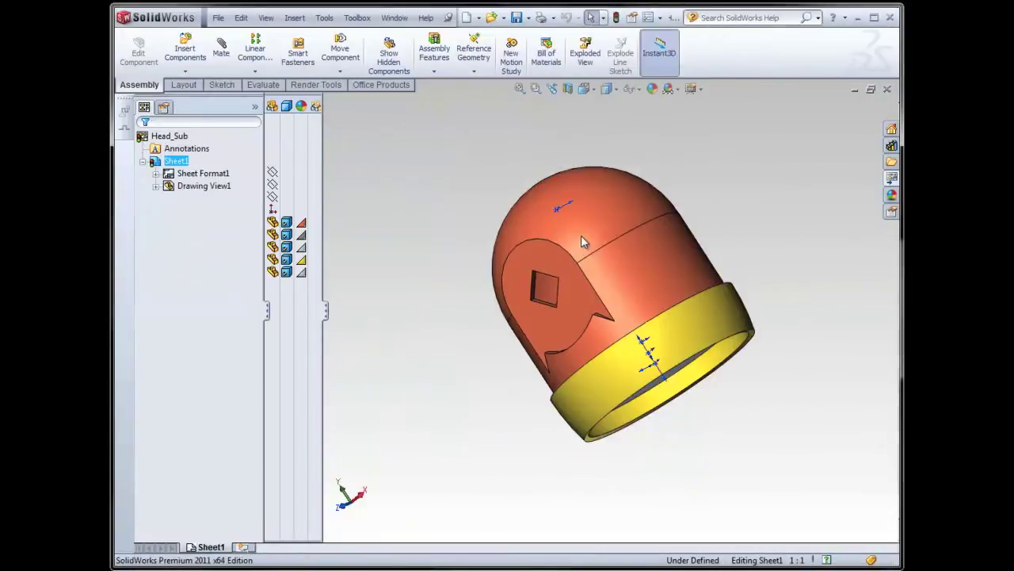
pyautogui.click(894, 179)
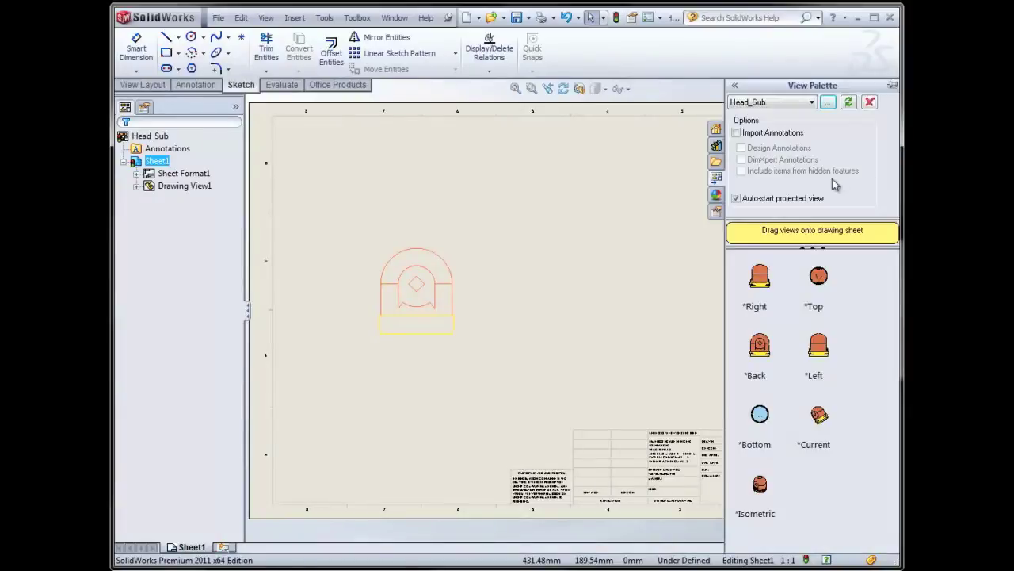
pyautogui.click(849, 101)
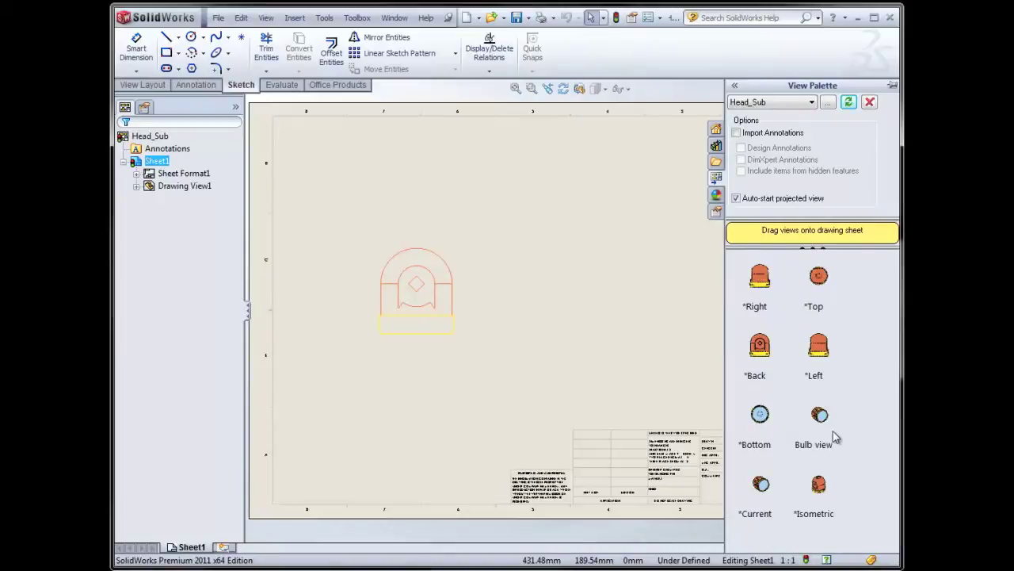
pyautogui.moveTo(833, 431)
pyautogui.mouseDown()
pyautogui.moveTo(593, 367)
pyautogui.moveTo(557, 230)
pyautogui.moveTo(542, 230)
pyautogui.mouseUp()
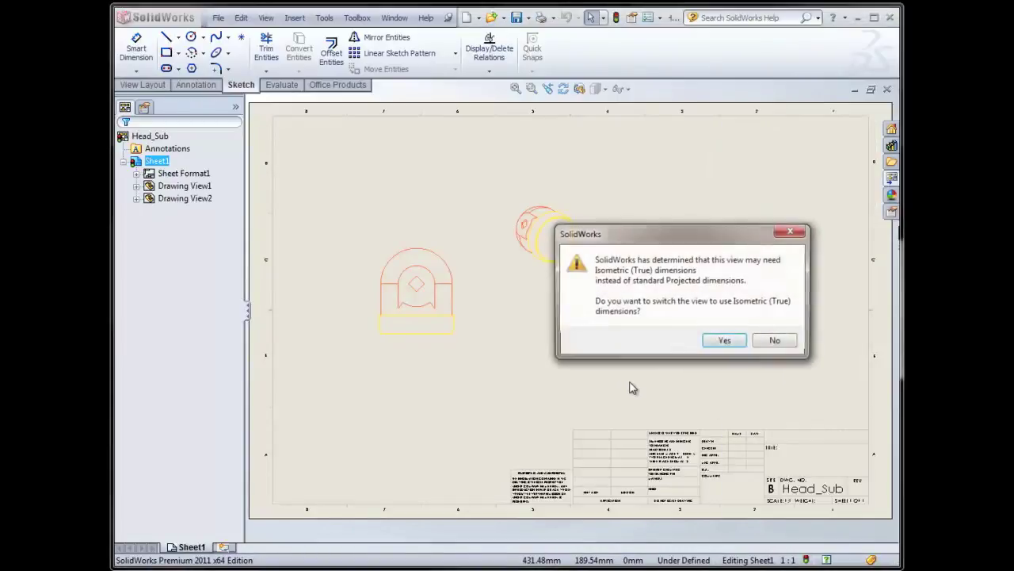
pyautogui.click(722, 340)
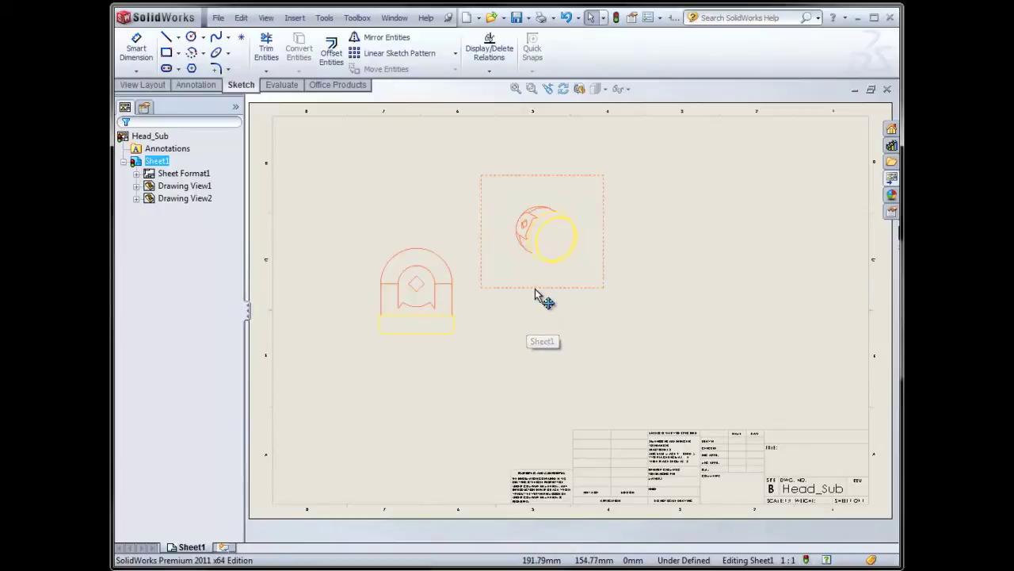
# Move the Bulb view to the sheet's upper-right corner and the front view towards its upper-left corner
pyautogui.moveTo(535, 290); pyautogui.dragTo(592, 292)
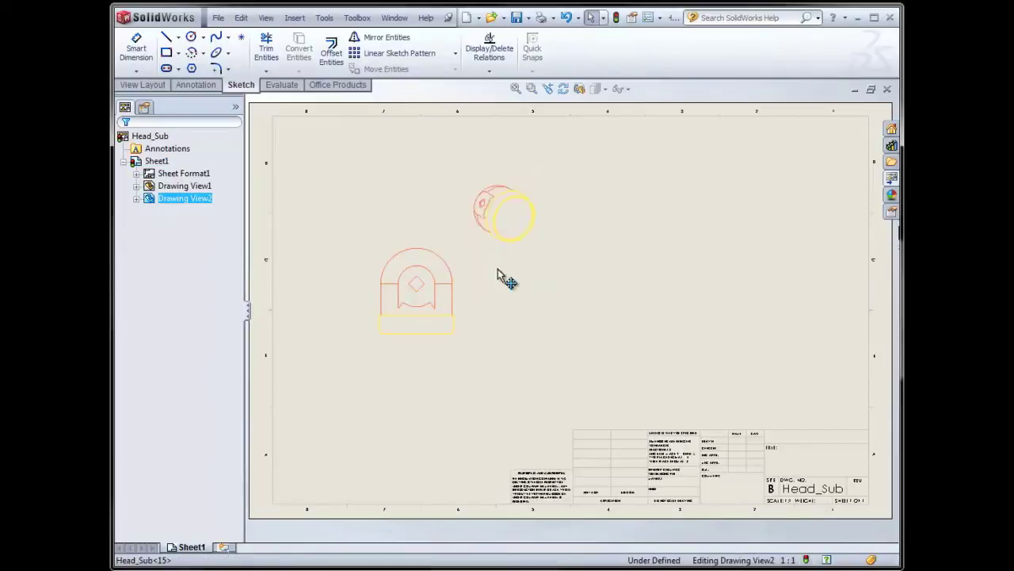
pyautogui.moveTo(508, 281); pyautogui.dragTo(561, 281)
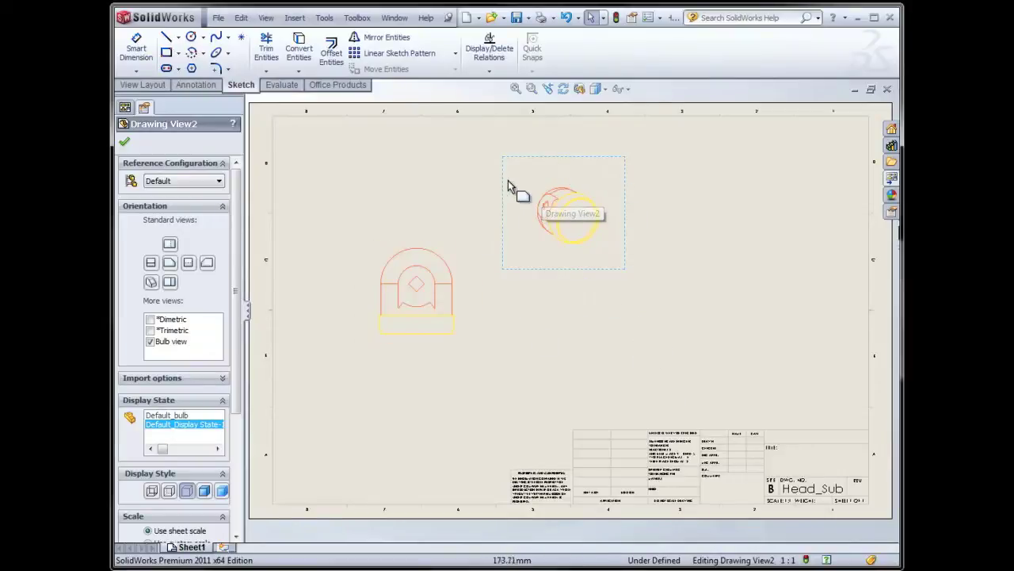
pyautogui.moveTo(516, 190)
pyautogui.mouseDown()
pyautogui.moveTo(593, 185)
pyautogui.moveTo(661, 279)
pyautogui.moveTo(477, 240)
pyautogui.moveTo(765, 161)
pyautogui.mouseUp()
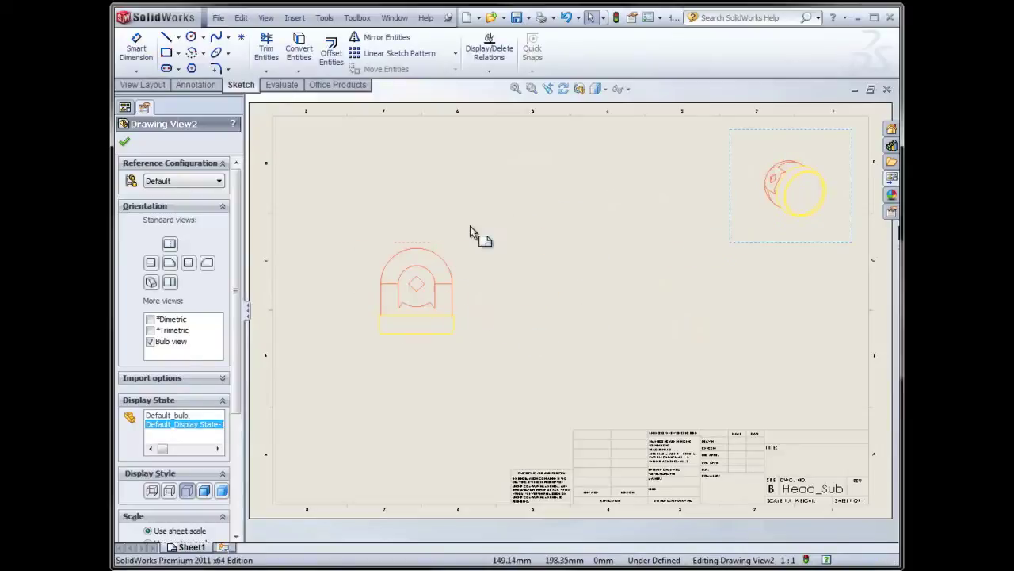
pyautogui.moveTo(455, 250)
pyautogui.mouseDown()
pyautogui.moveTo(644, 230)
pyautogui.moveTo(446, 199)
pyautogui.mouseUp()
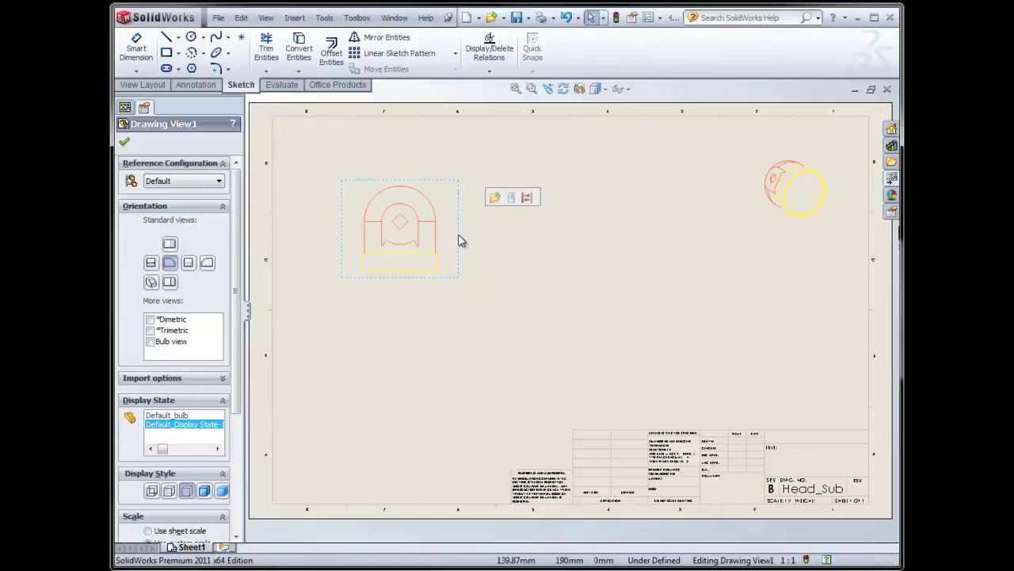
pyautogui.click(594, 342)
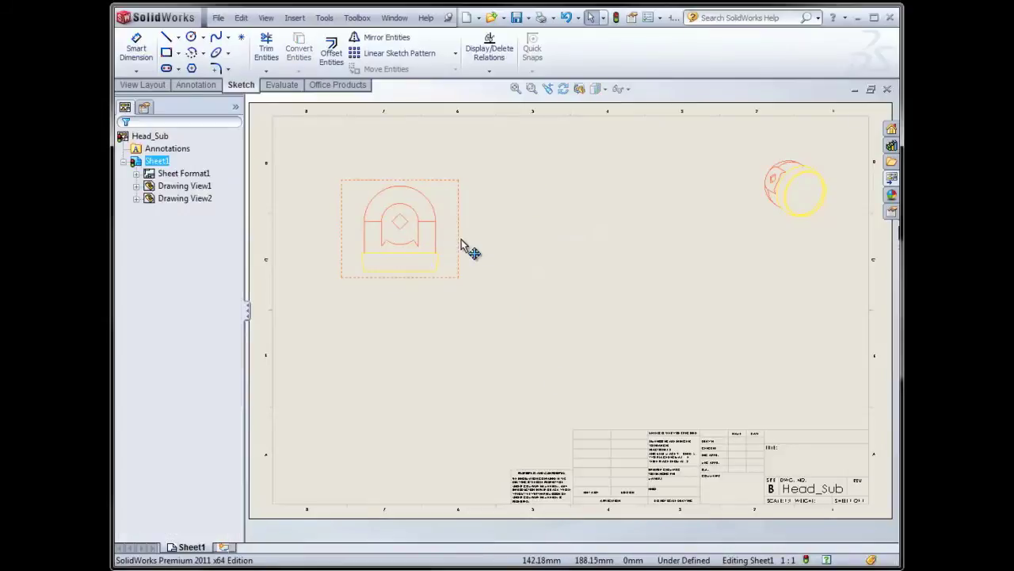
# Set the front view's custom scale to 4:1 and move the enlarged view into the sheet's lower-left area, clear of the border
pyautogui.click(462, 241)
pyautogui.scroll(-3, 239, 464)
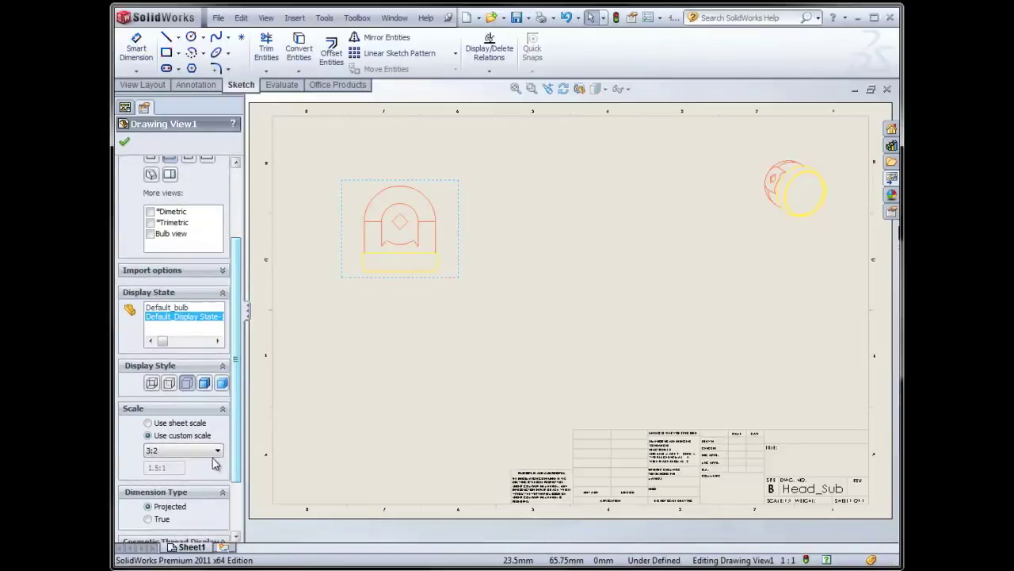
pyautogui.click(217, 450)
pyautogui.click(181, 561)
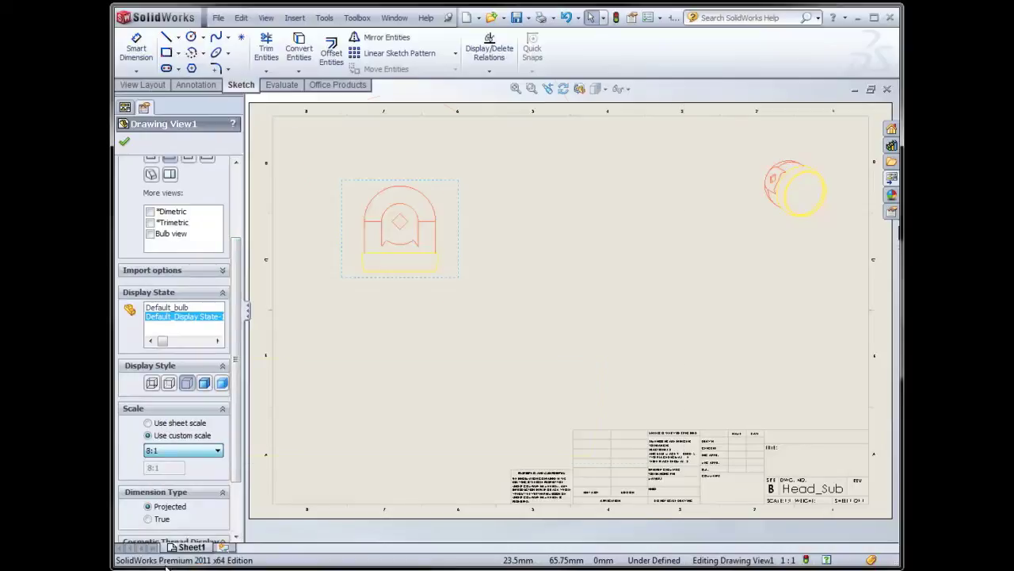
pyautogui.click(192, 453)
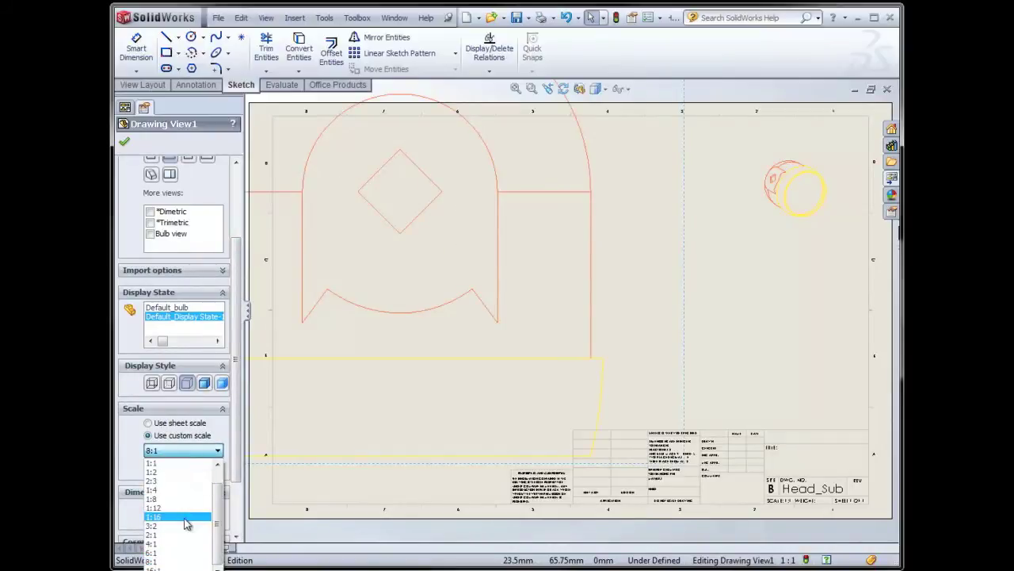
pyautogui.click(183, 552)
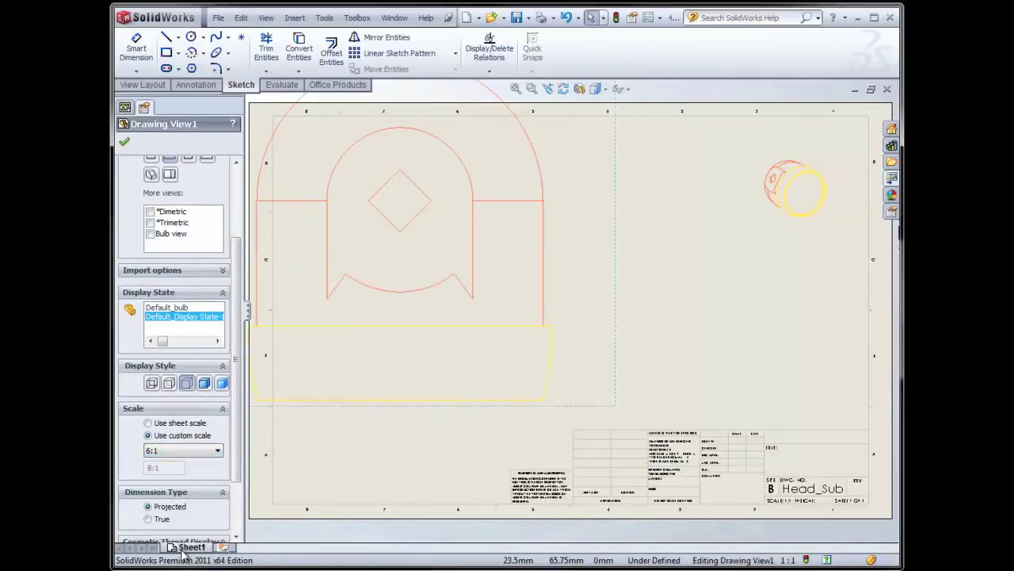
pyautogui.click(182, 450)
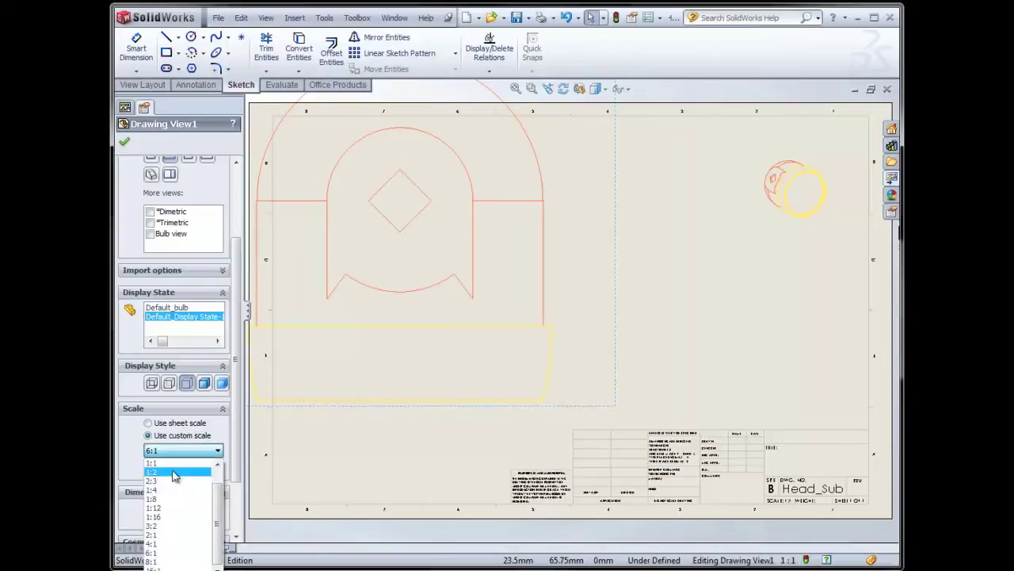
pyautogui.click(177, 546)
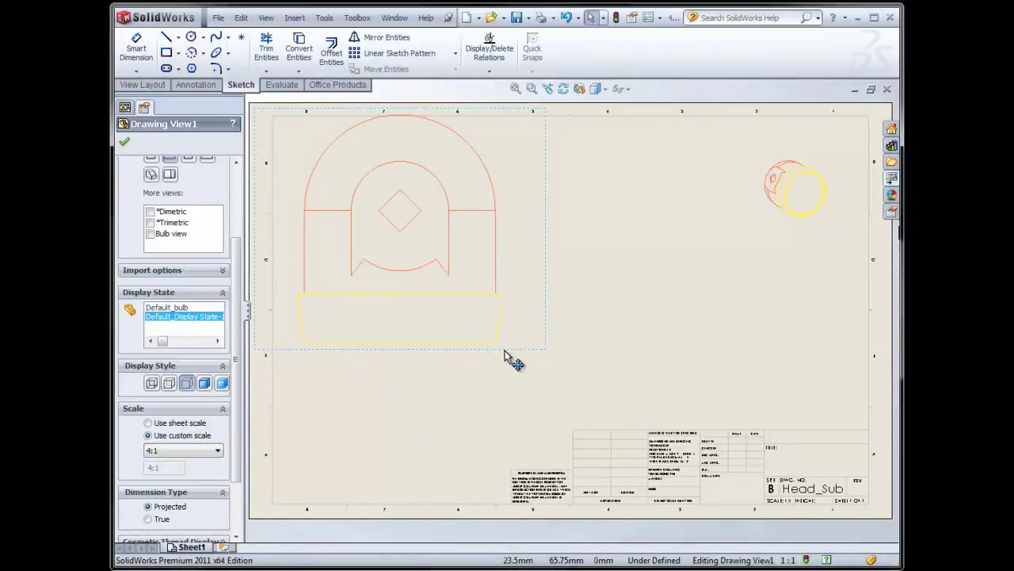
pyautogui.moveTo(508, 358)
pyautogui.mouseDown()
pyautogui.moveTo(582, 421)
pyautogui.moveTo(526, 452)
pyautogui.moveTo(559, 450)
pyautogui.mouseUp()
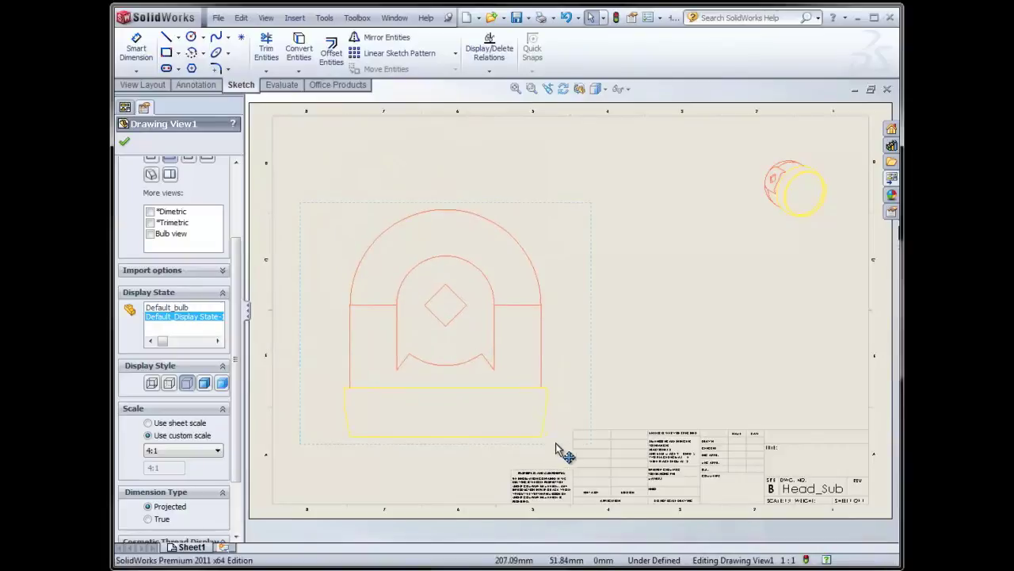
pyautogui.click(646, 346)
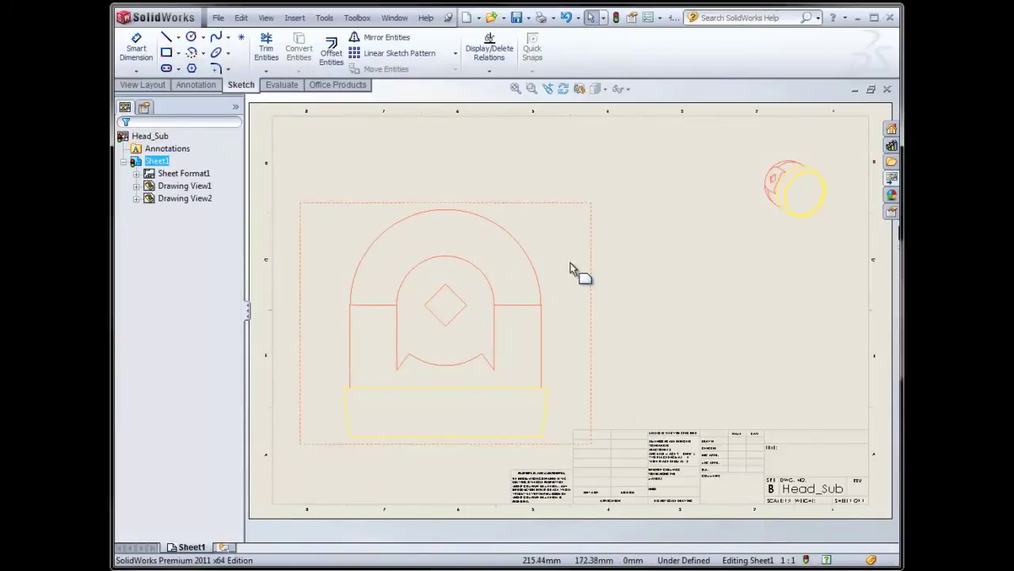
# Dimension the head's outer width and the inner cutout's width between their vertical edges, placing both dimensions above the outer arch
pyautogui.click(141, 47)
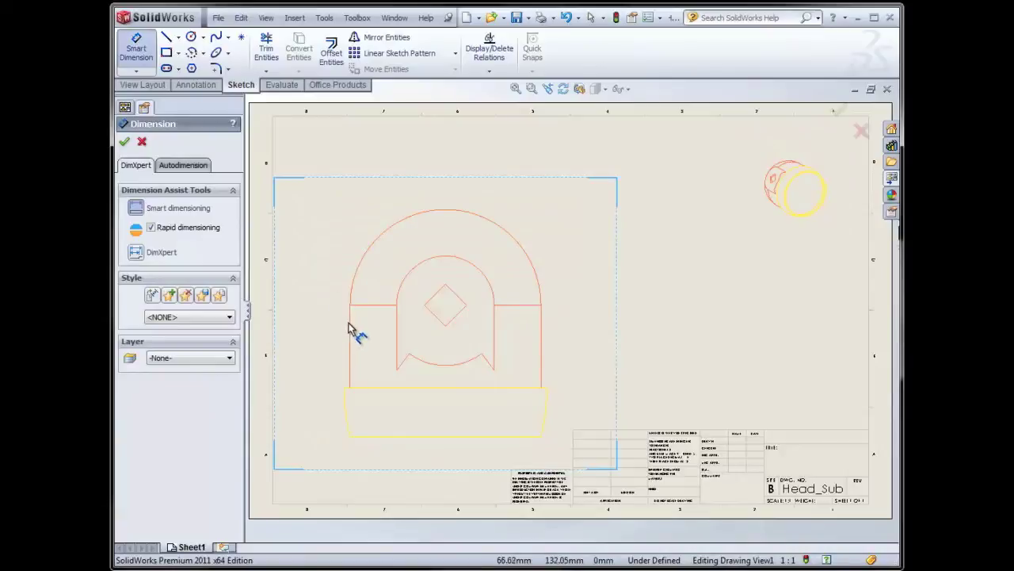
pyautogui.click(542, 350)
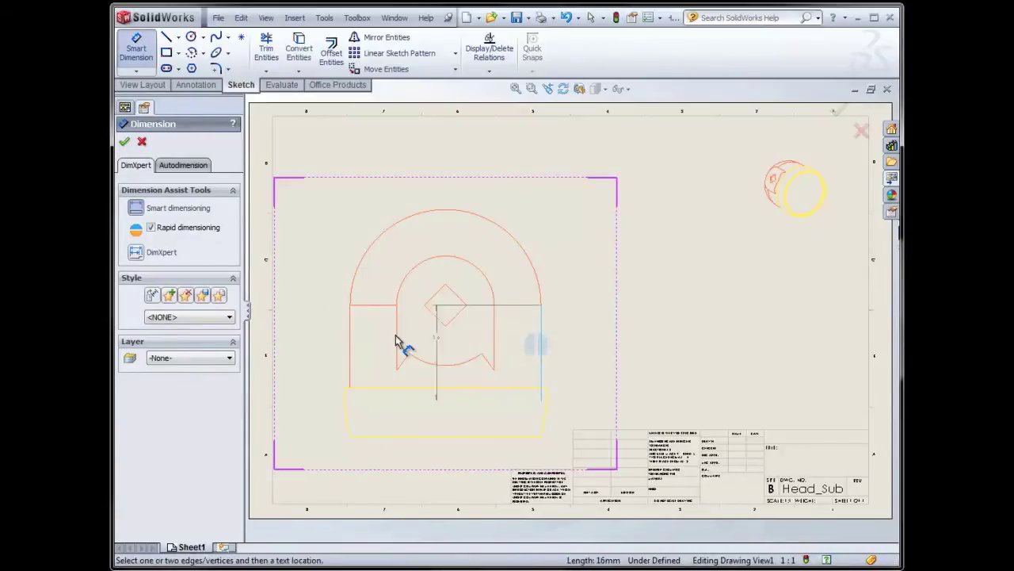
pyautogui.click(351, 355)
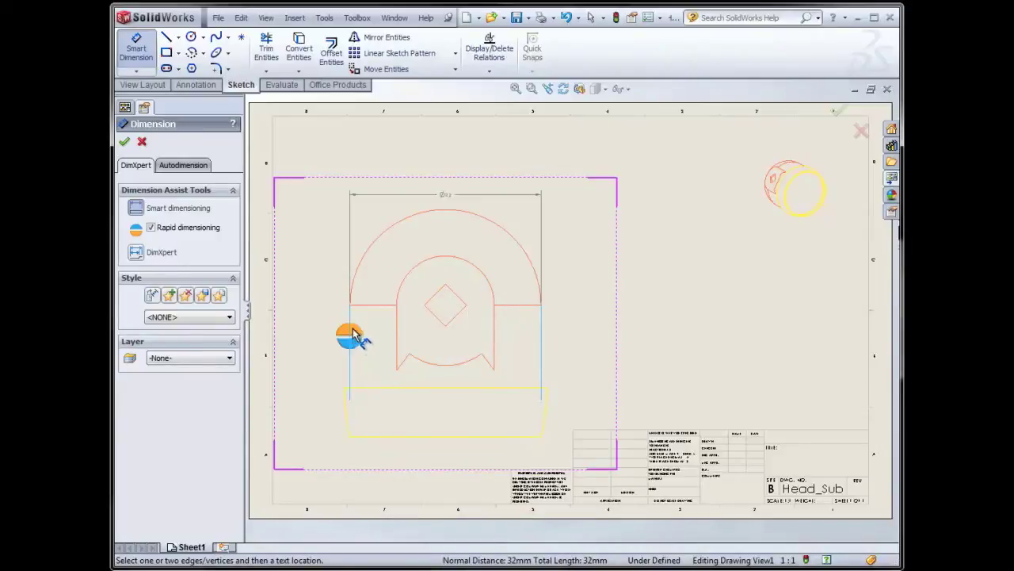
pyautogui.click(446, 203)
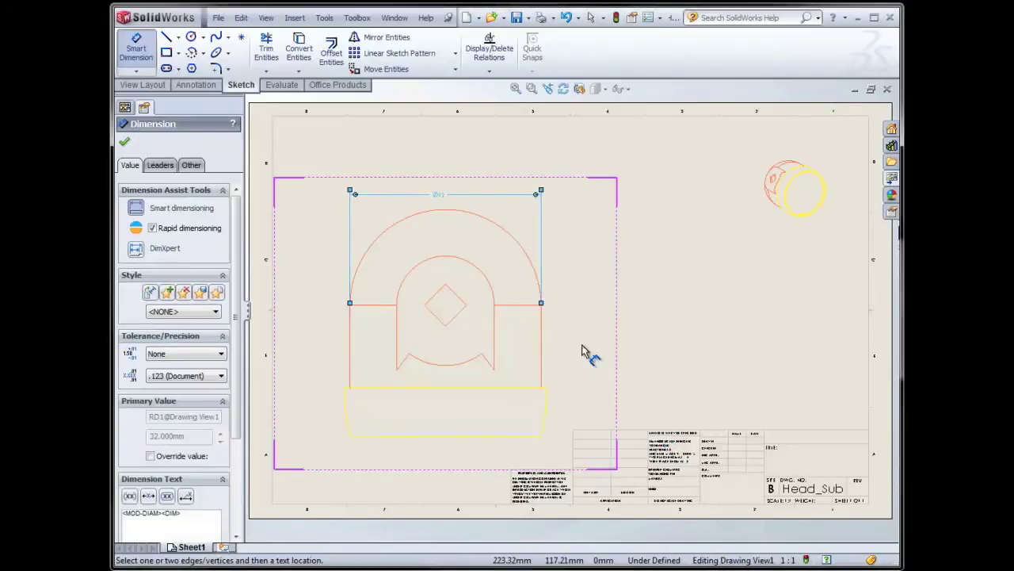
pyautogui.click(494, 340)
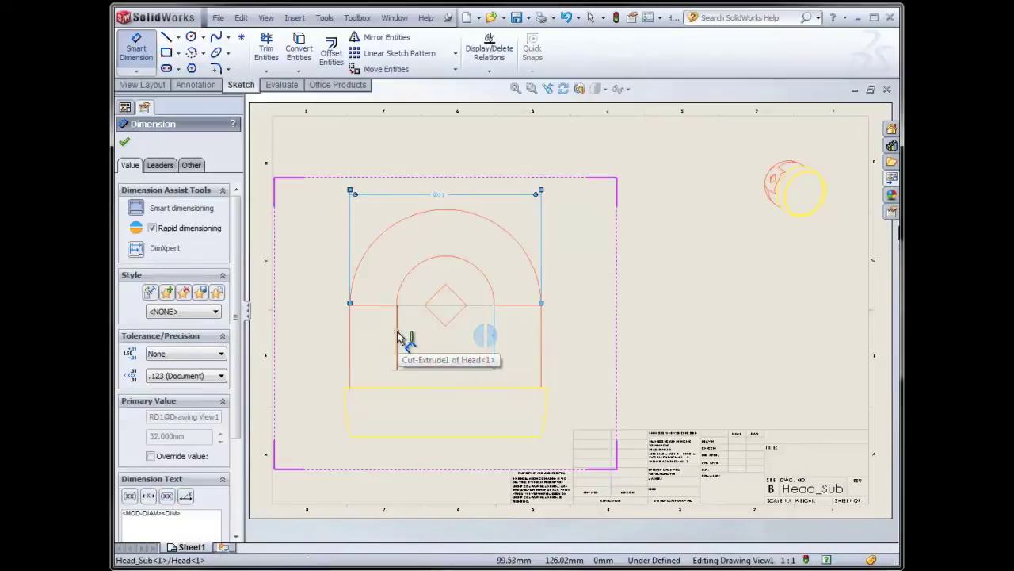
pyautogui.click(399, 340)
pyautogui.click(435, 198)
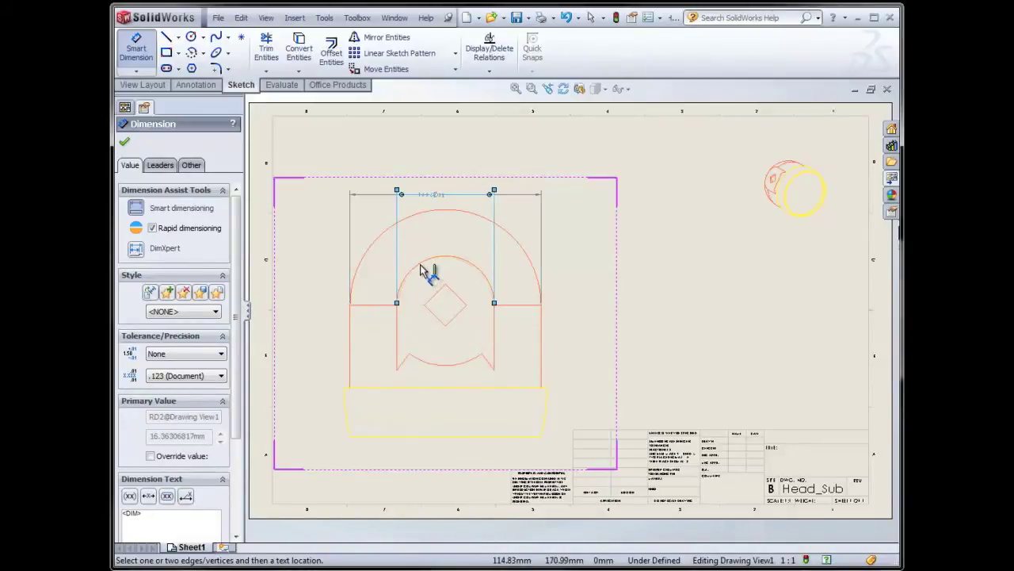
# Add a radius dimension to the inner arch, with its text to the left of the head outline
pyautogui.click(422, 265)
pyautogui.click(318, 274)
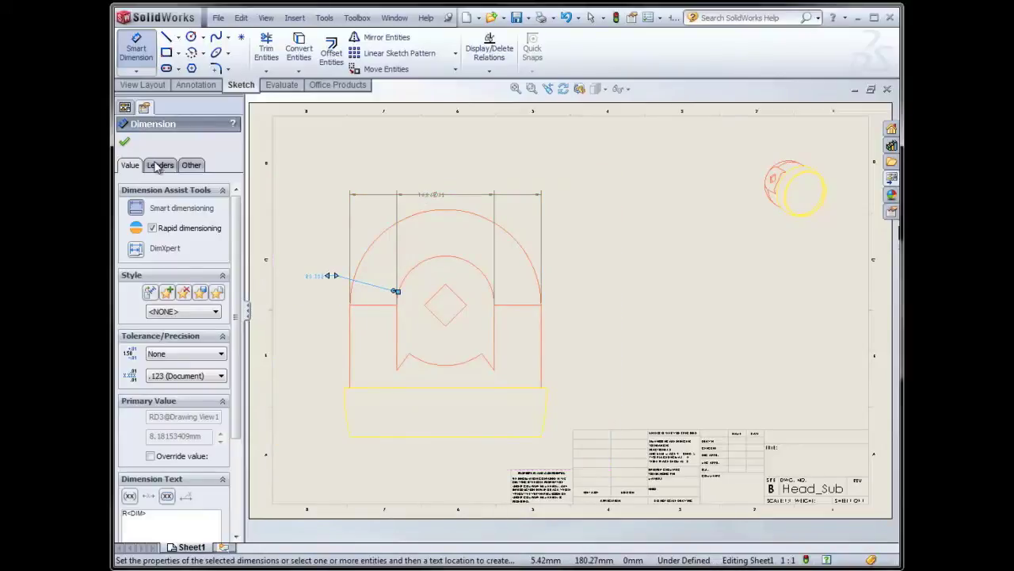
pyautogui.press('Escape')
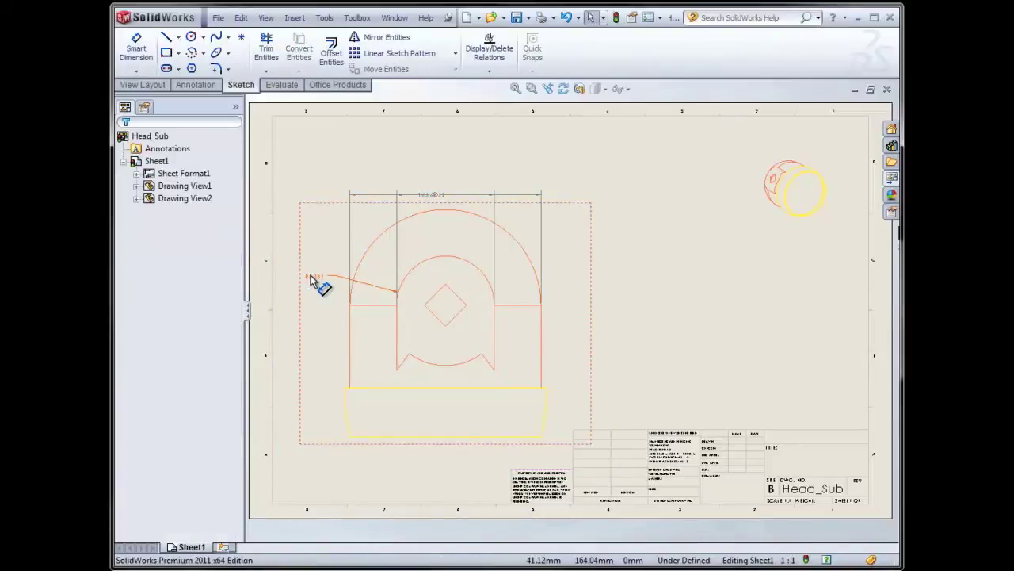
# Display the inner arch's radius dimension as a linear diameter and place it between the inner and outer arches
pyautogui.click(319, 279)
pyautogui.click(160, 165)
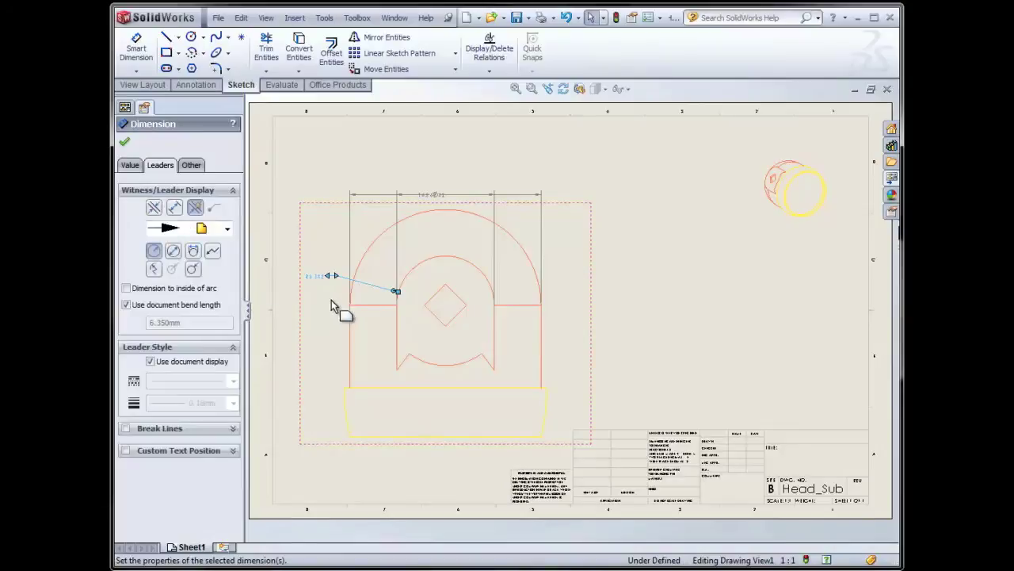
pyautogui.moveTo(316, 280); pyautogui.dragTo(316, 302)
pyautogui.click(192, 250)
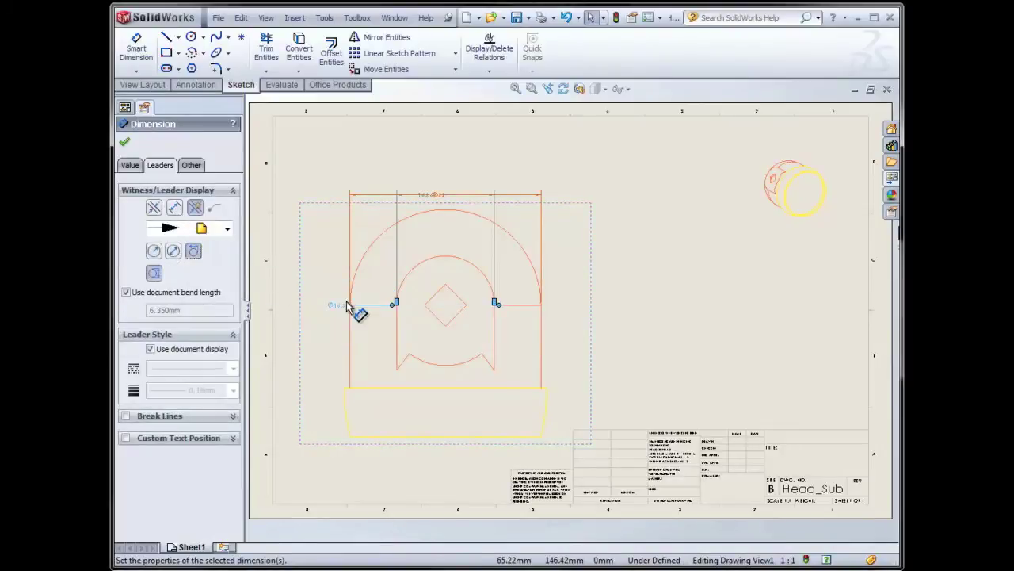
pyautogui.moveTo(336, 304)
pyautogui.mouseDown()
pyautogui.moveTo(446, 264)
pyautogui.moveTo(441, 240)
pyautogui.mouseUp()
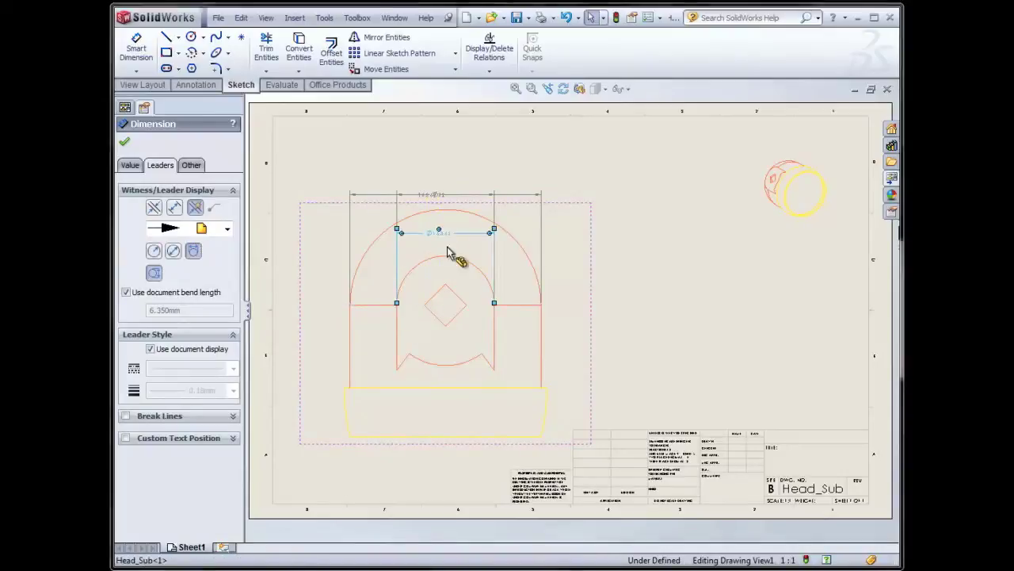
pyautogui.press('Escape')
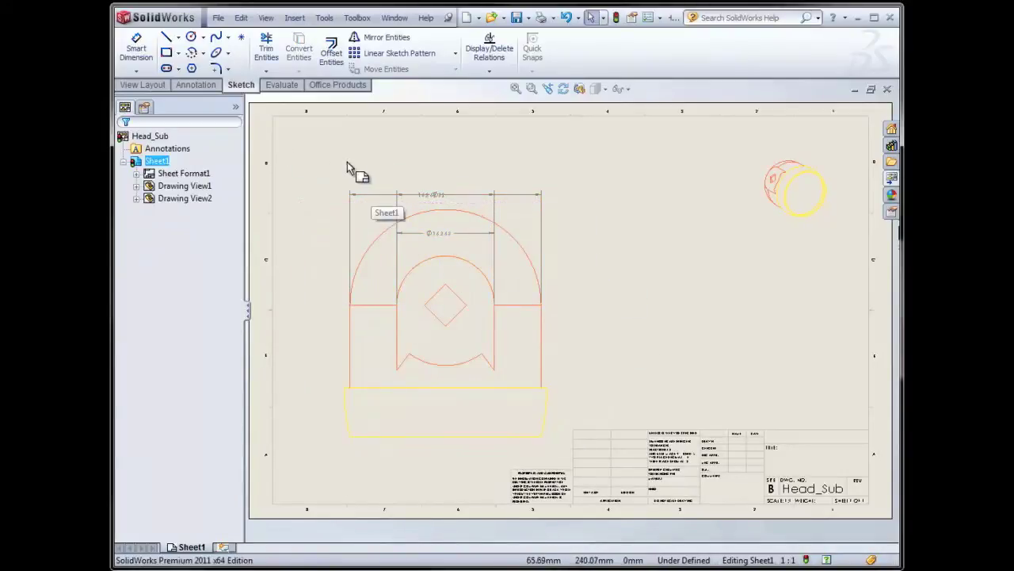
# Select all three dimensions of the front view and space them with Auto Arrange Dimensions
pyautogui.moveTo(626, 277); pyautogui.dragTo(339, 156)
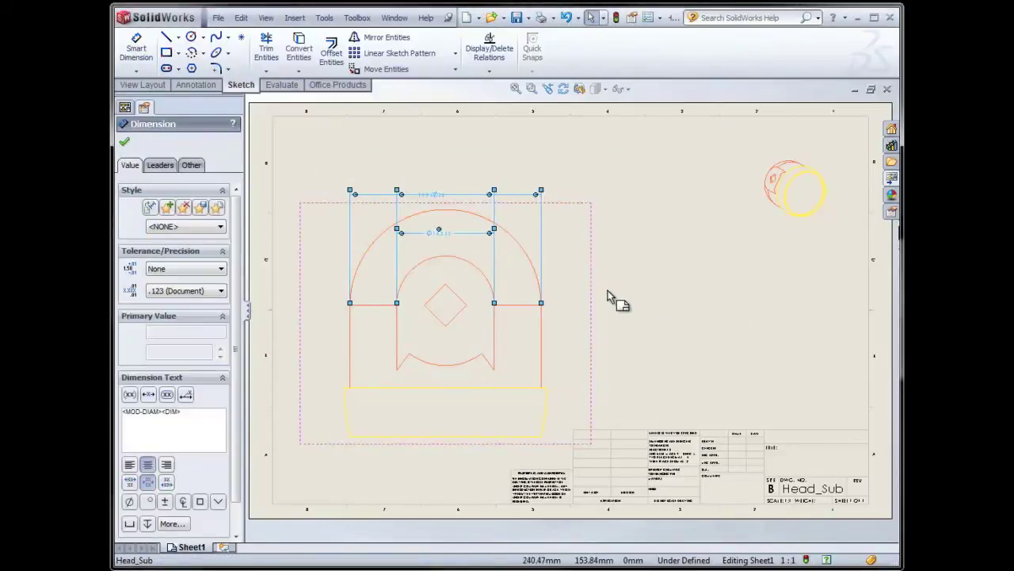
pyautogui.moveTo(634, 294); pyautogui.dragTo(339, 185)
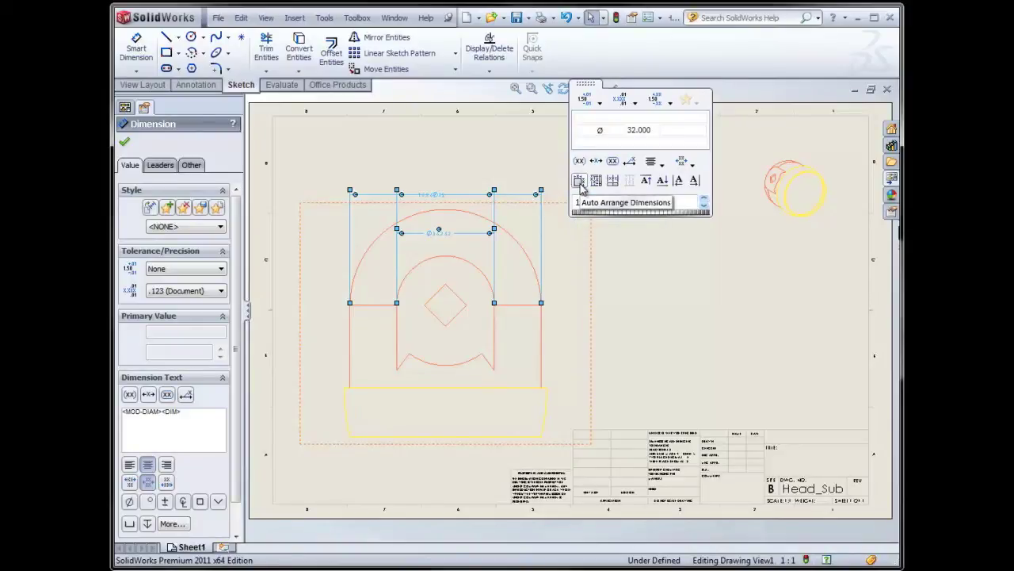
pyautogui.click(579, 182)
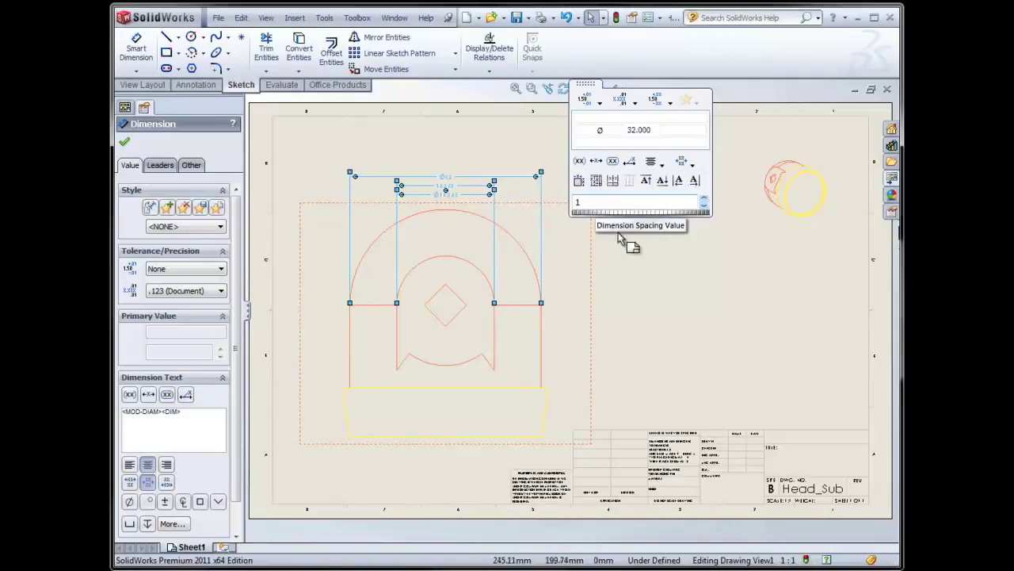
pyautogui.click(634, 271)
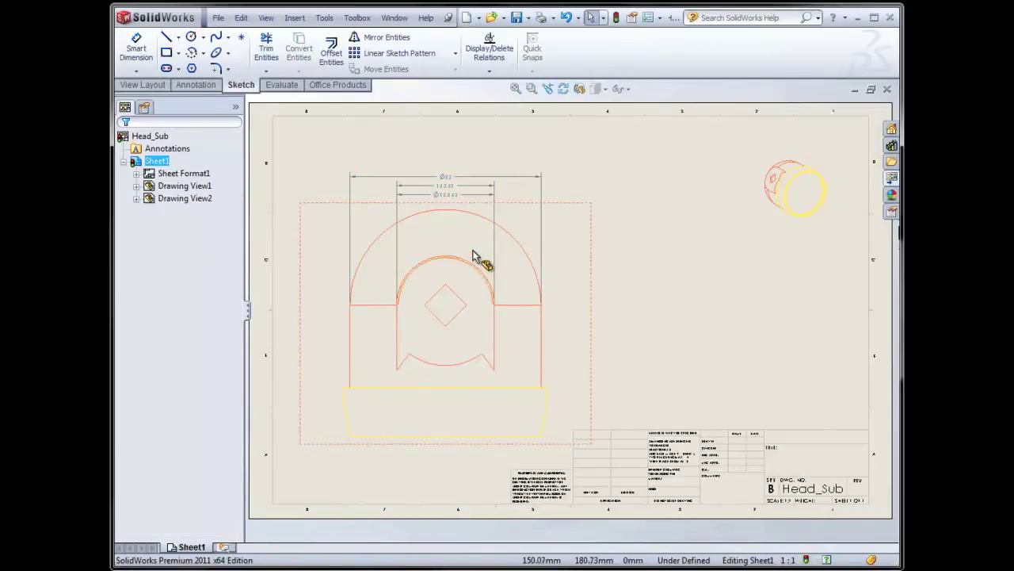
# Dimension the diamond's width between its left and right corners, placing it directly below the stacked dimensions above the head
pyautogui.scroll(-2, 479, 268)
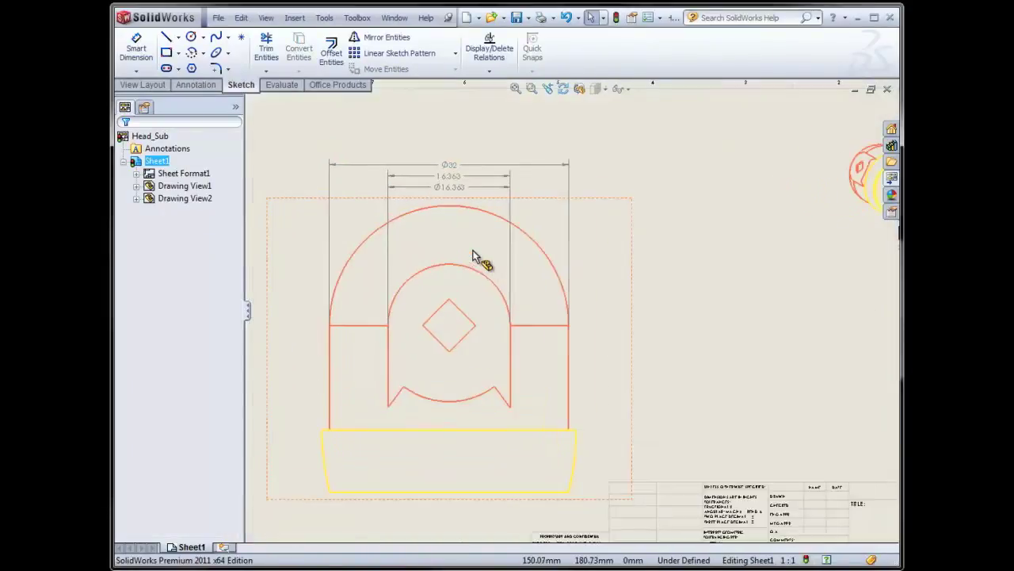
pyautogui.click(139, 50)
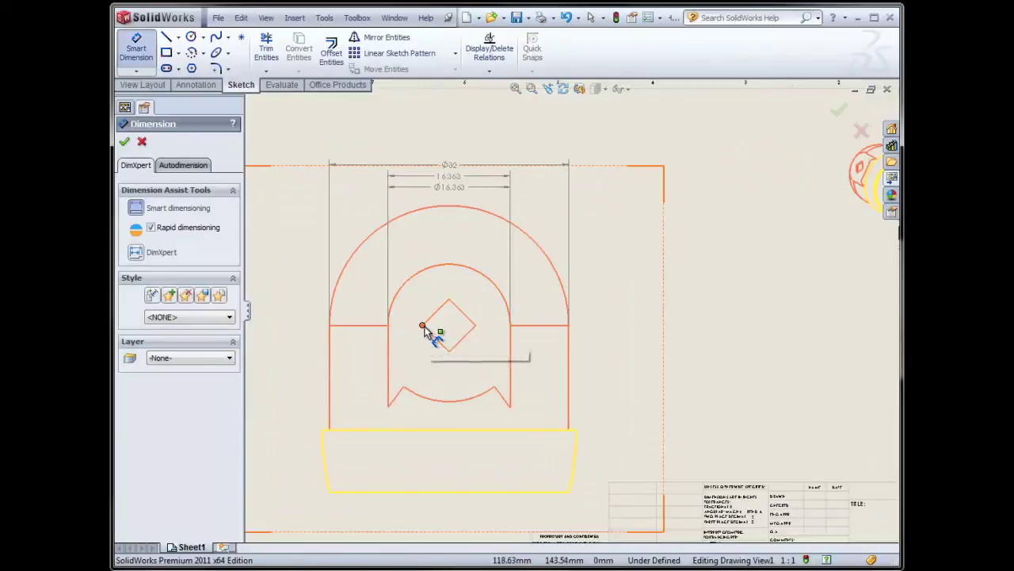
pyautogui.click(422, 324)
pyautogui.click(475, 325)
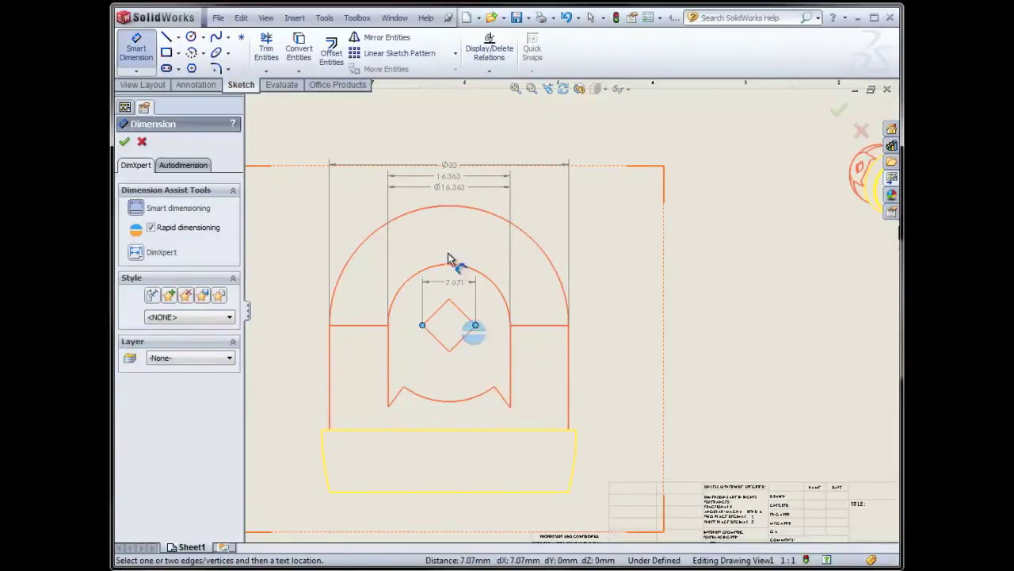
pyautogui.click(451, 198)
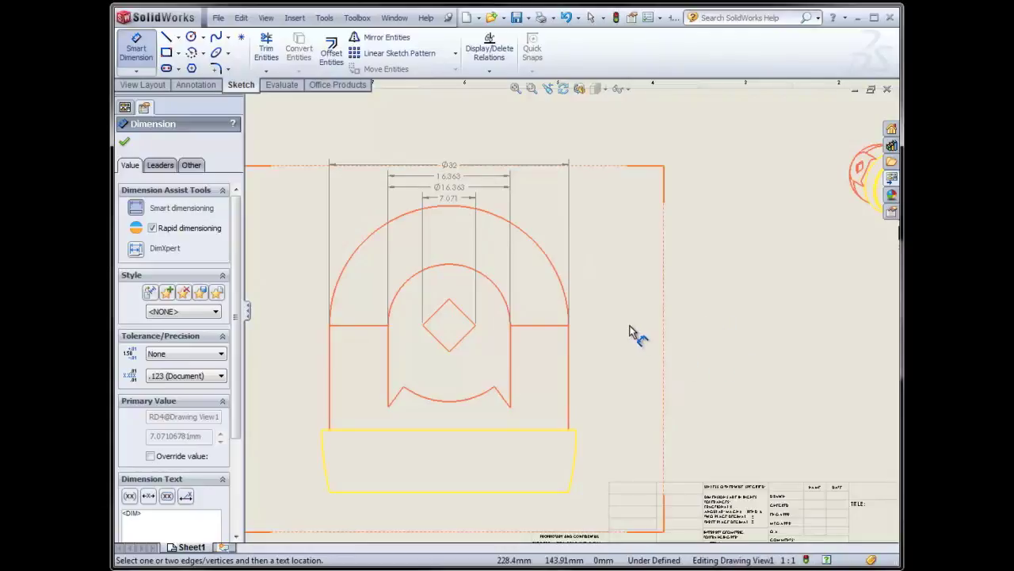
pyautogui.press('f')
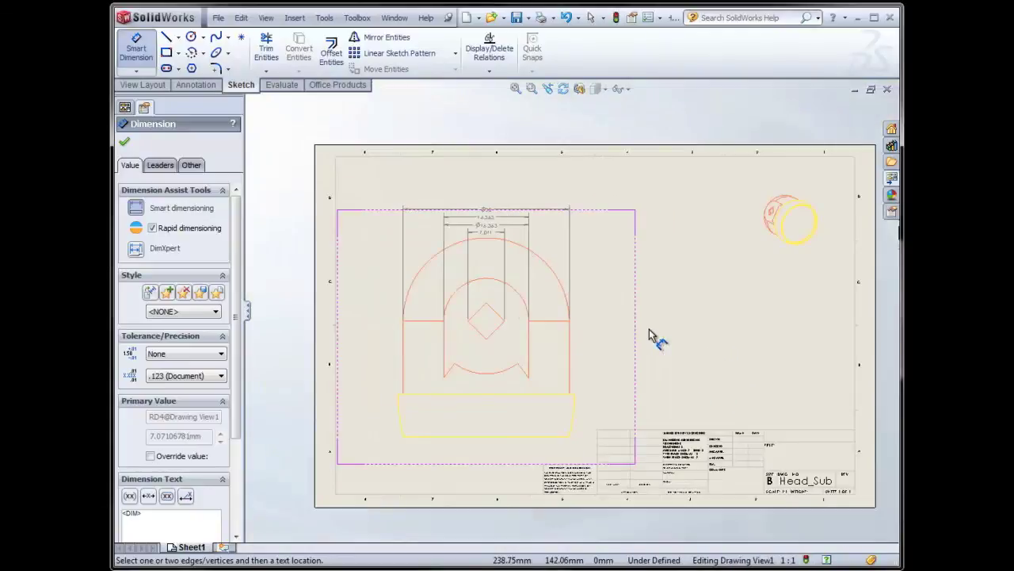